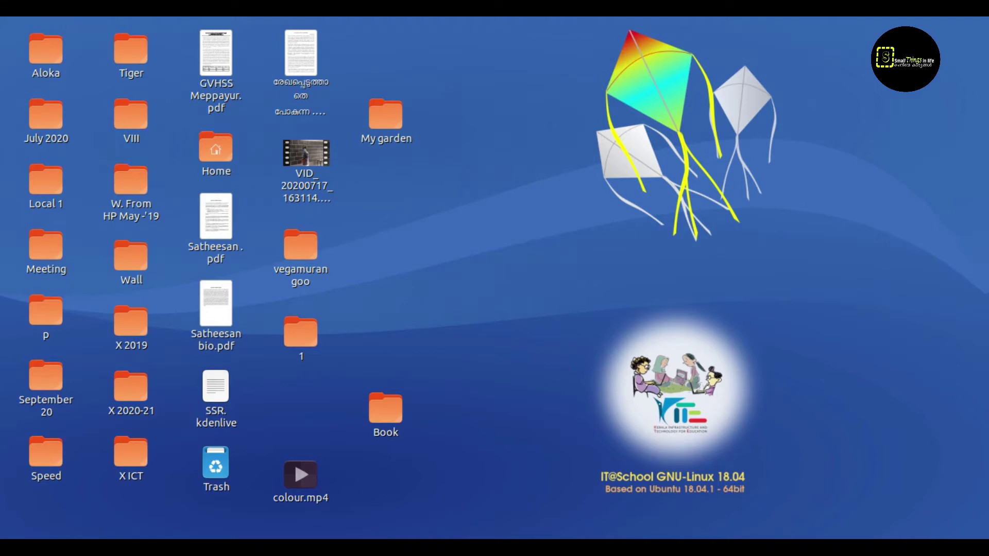
# - Launch the Kdenlive video editor from the Sound & Video applications
pyautogui.click(10, 8)
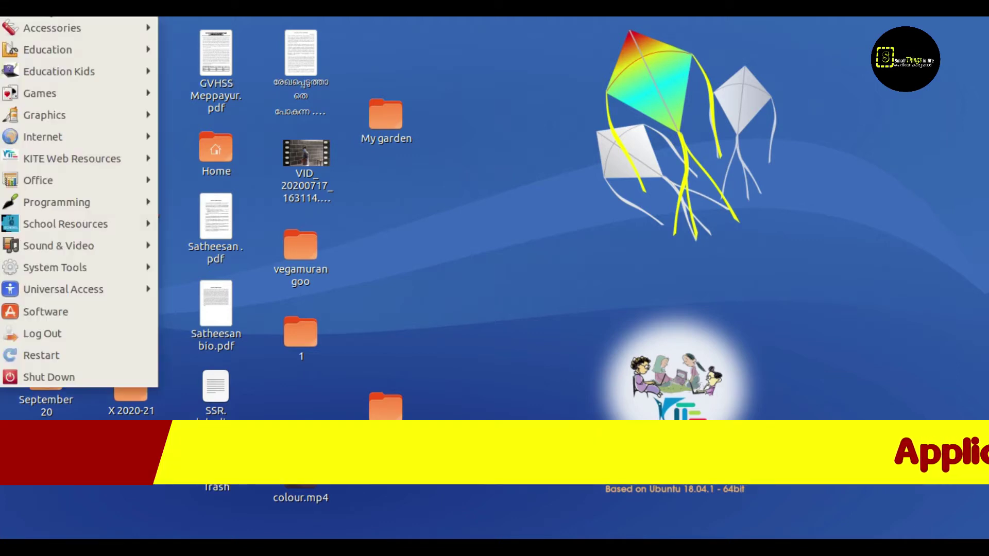
pyautogui.moveTo(66, 233)
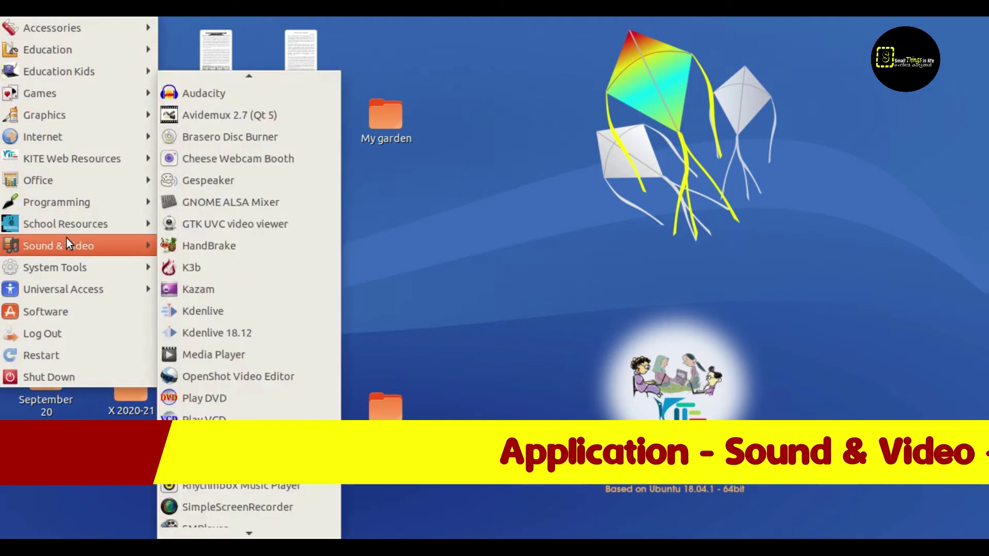
pyautogui.click(244, 311)
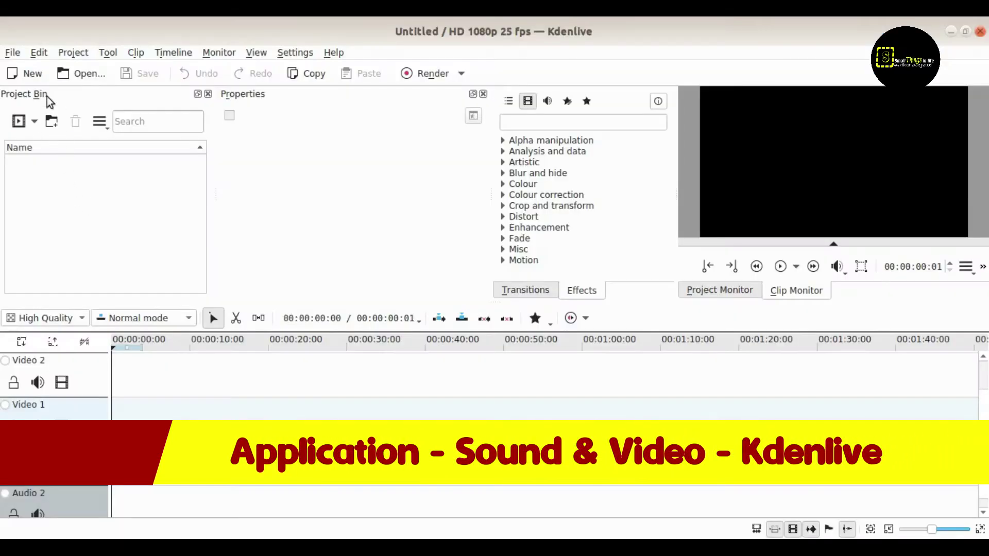
# - Create a new project with the Full HD 1080 profile HD 1080p 30 fps
pyautogui.click(13, 53)
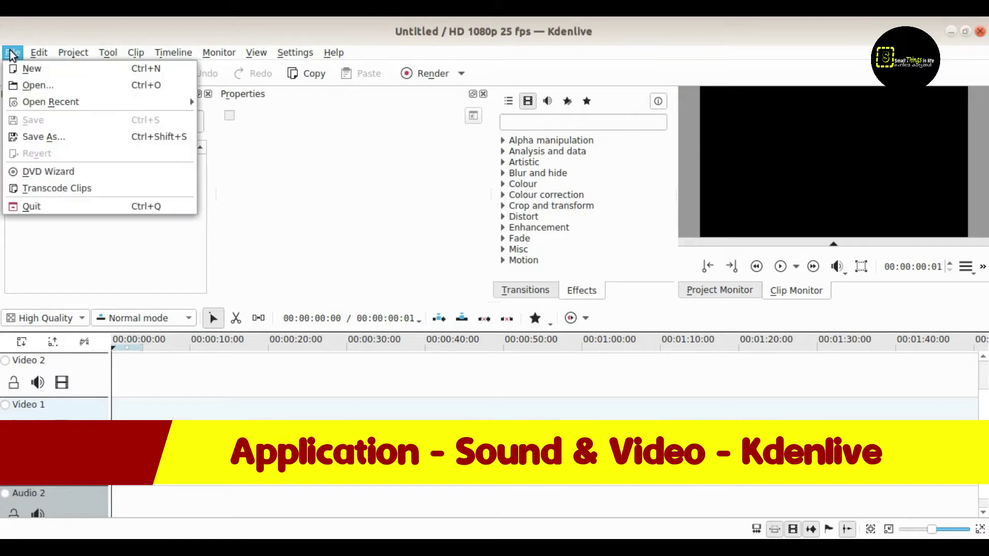
pyautogui.click(30, 76)
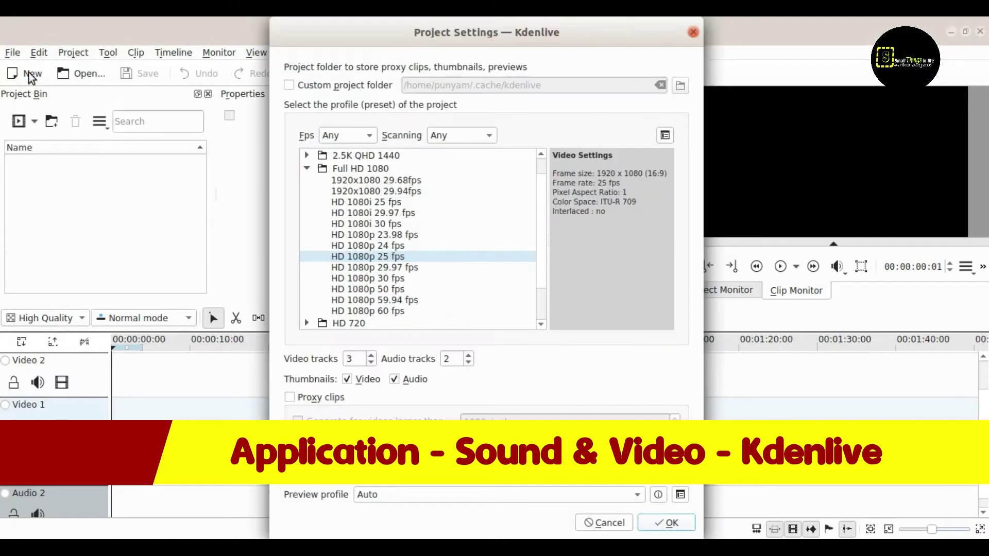
pyautogui.click(372, 280)
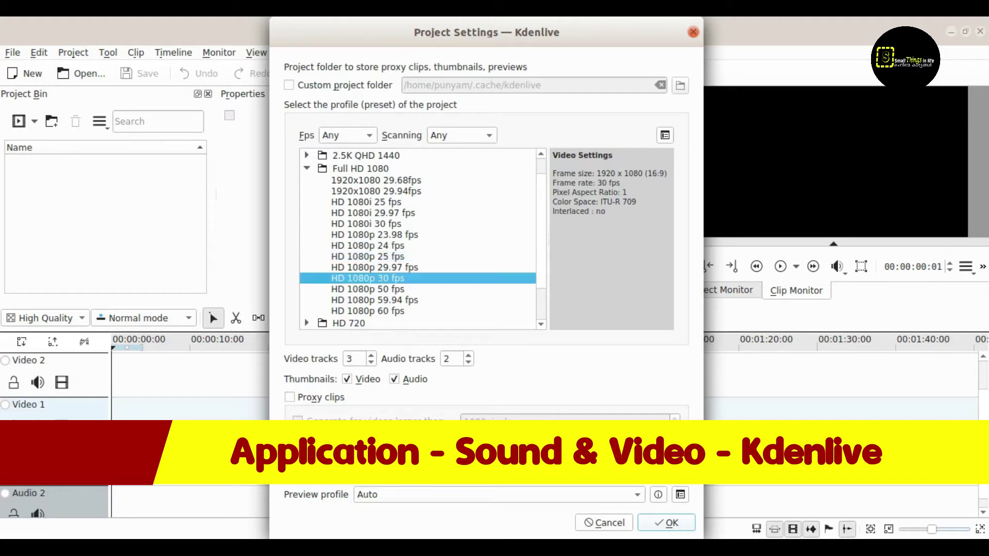
pyautogui.click(668, 524)
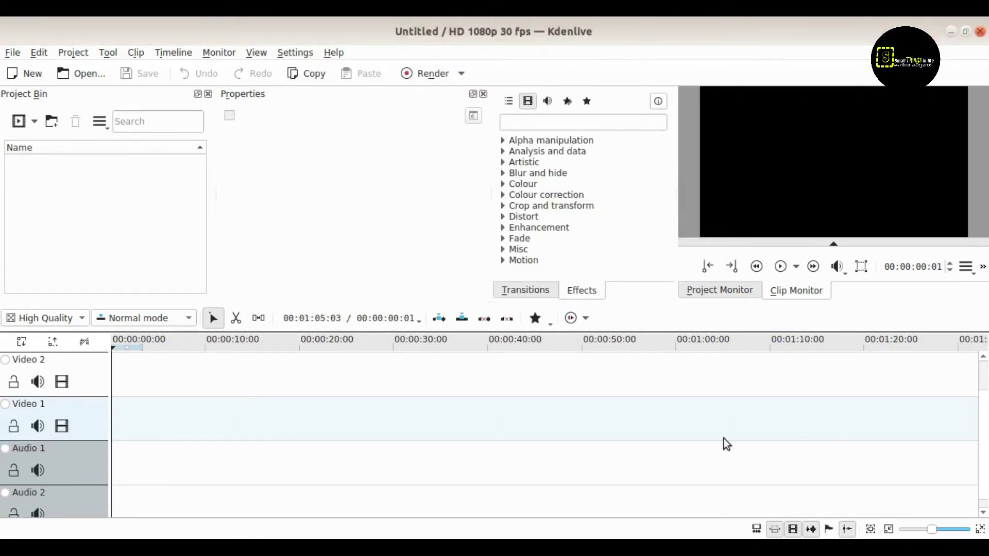
# - Add the clip VID_20200717_163114.mp4 from the Desktop folder to the project bin
pyautogui.click(35, 124)
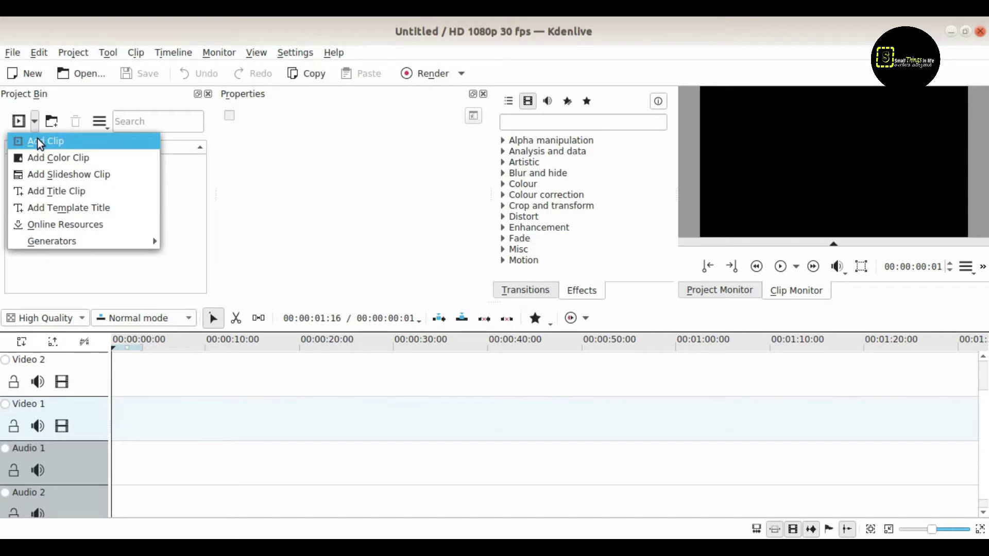
pyautogui.click(37, 139)
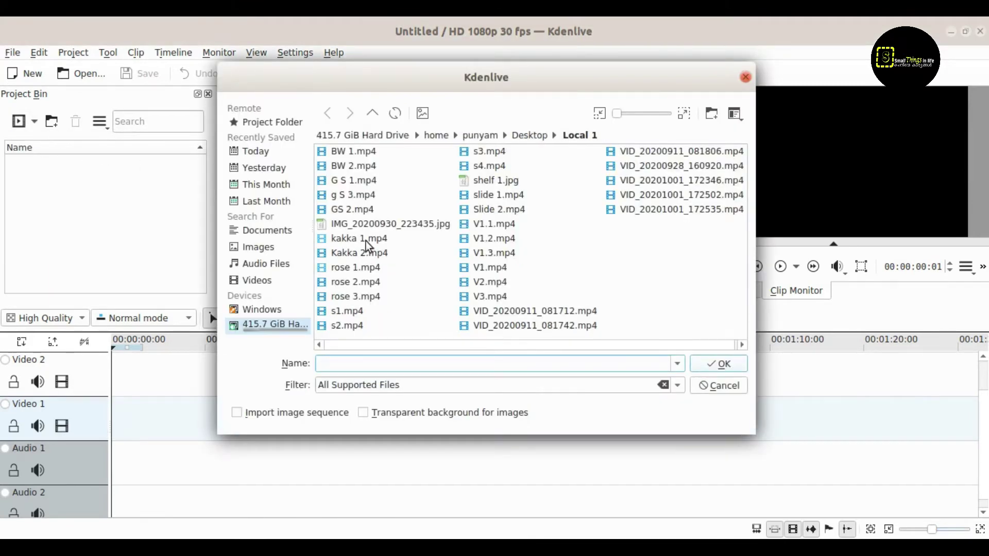
pyautogui.click(530, 136)
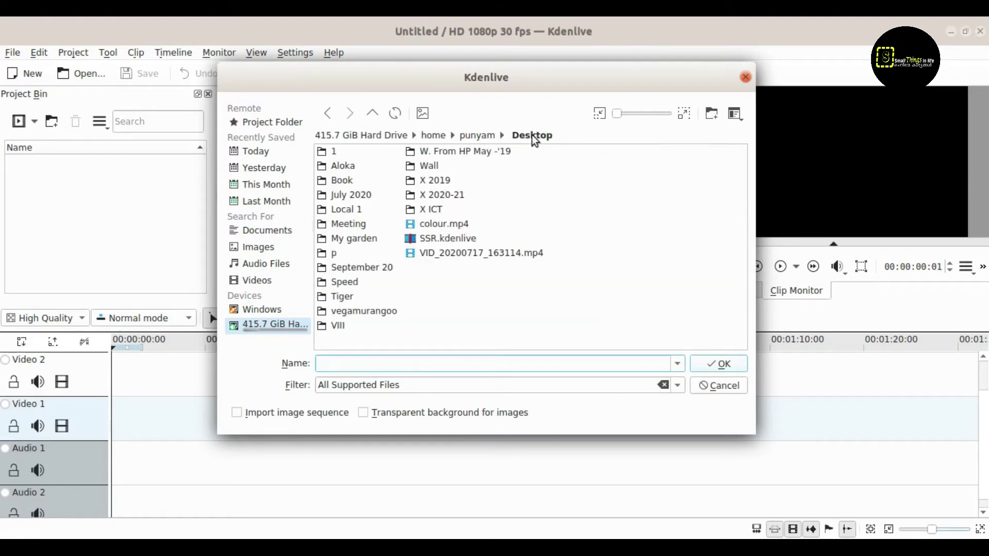
pyautogui.click(445, 253)
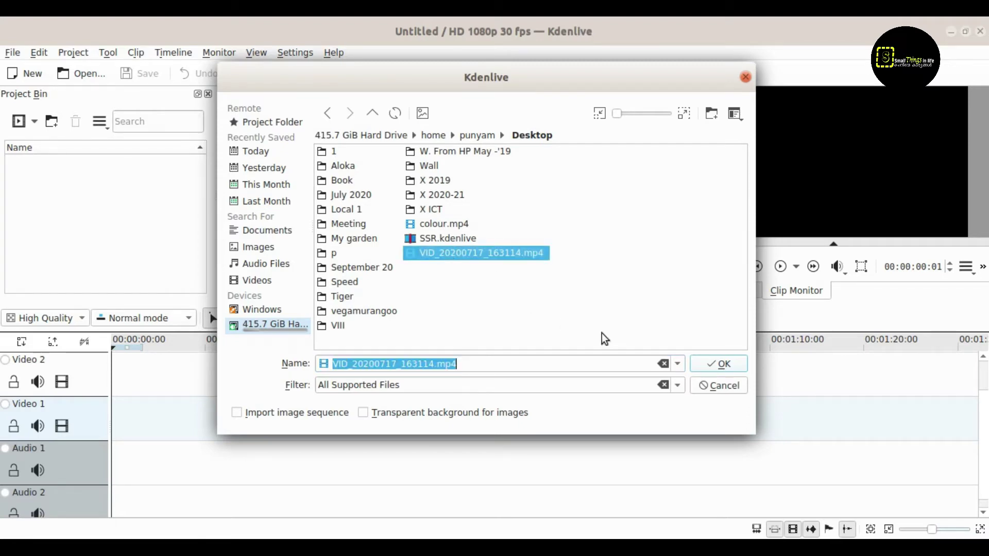
pyautogui.click(721, 364)
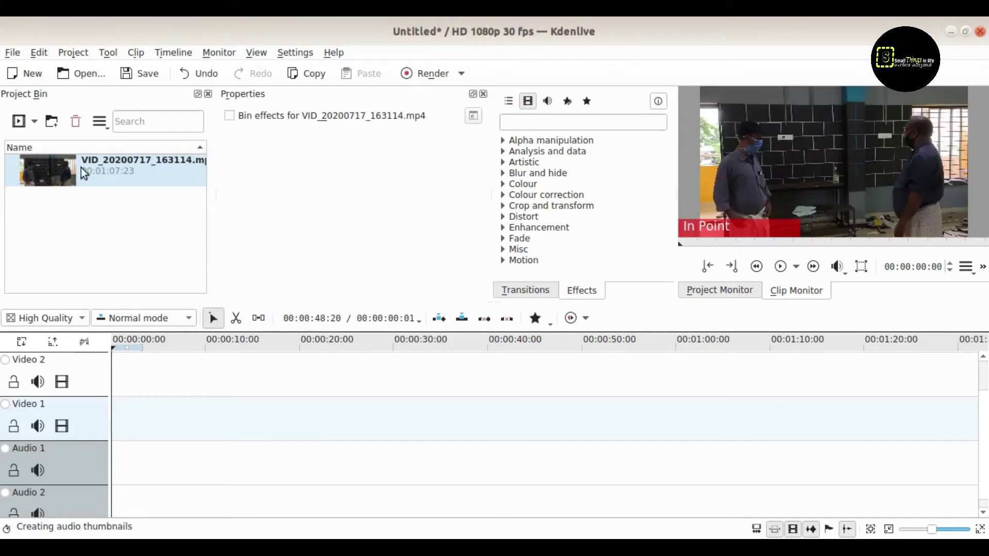
# - Place the clip at the start of the Video 1 track and play it, pausing at about 8 seconds
pyautogui.click(62, 173)
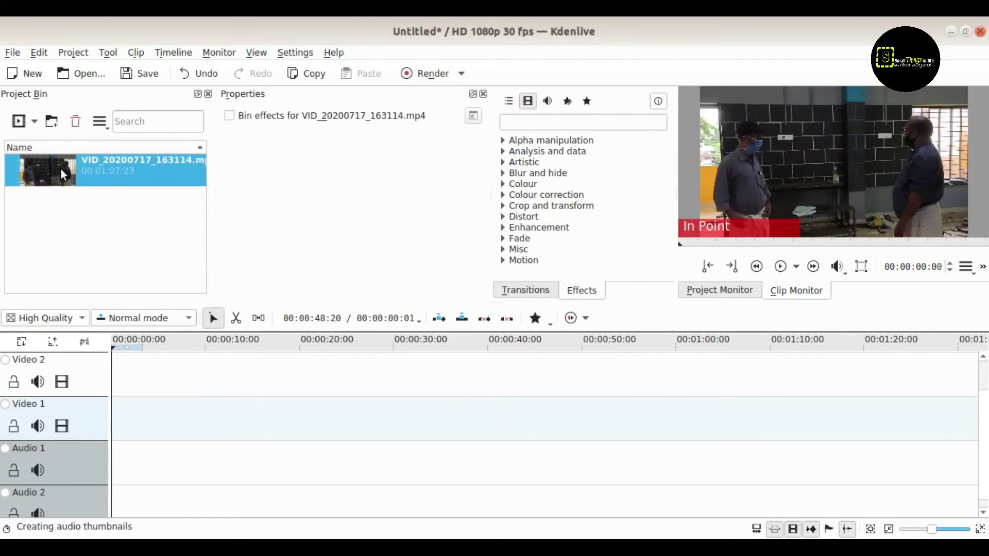
pyautogui.moveTo(62, 173); pyautogui.dragTo(115, 411)
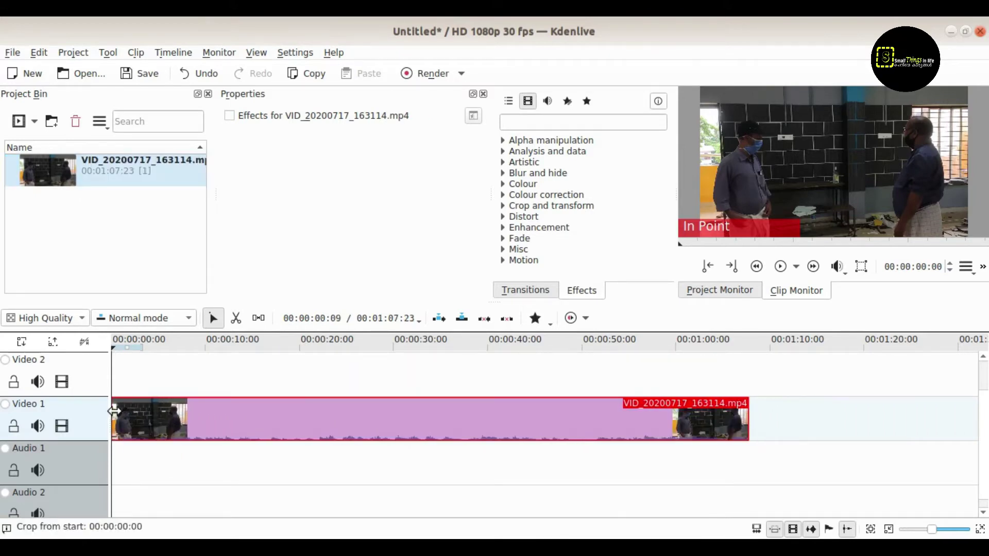
pyautogui.click(779, 267)
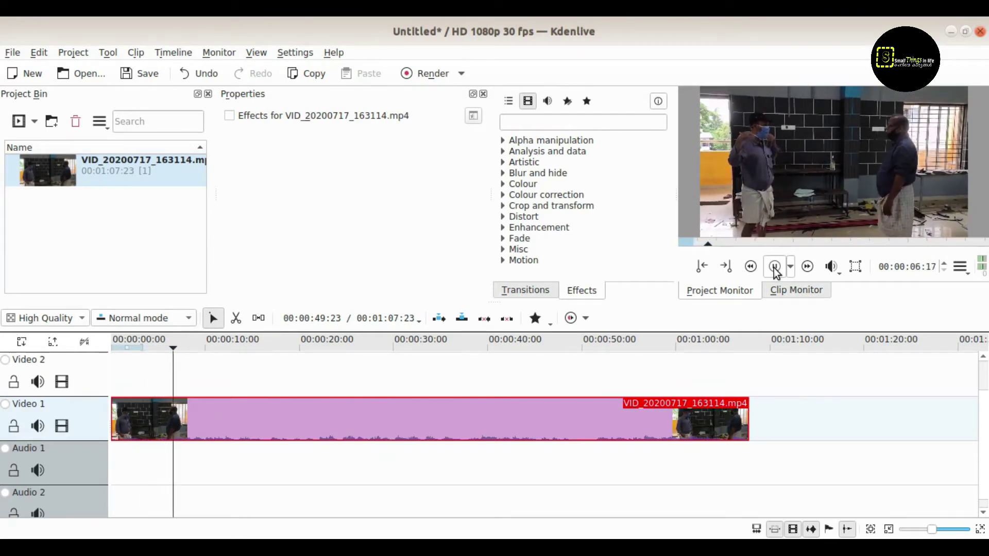
pyautogui.click(775, 268)
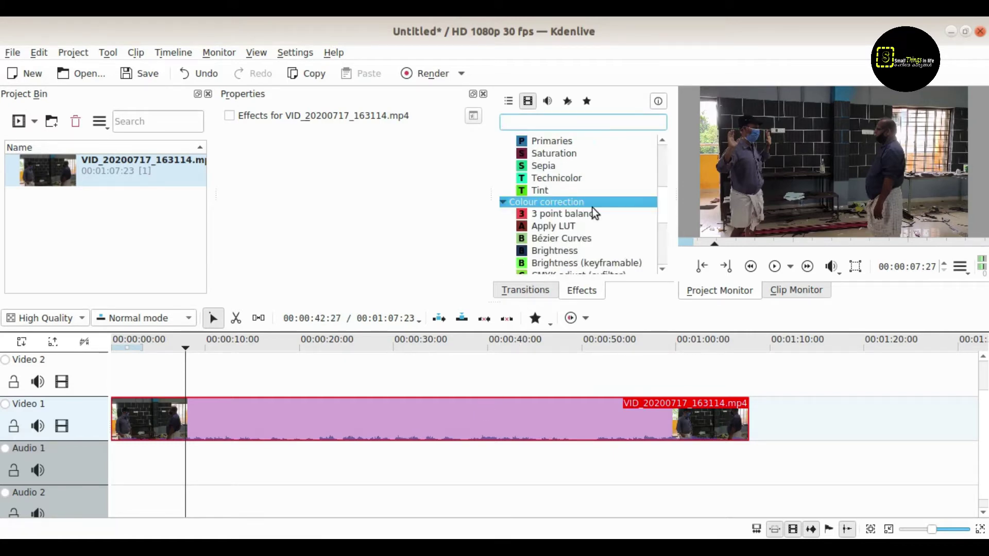
# - Try the Brightness (keyframable) colour correction effect on the Video 1 clip with intensity 152, and remove it again
pyautogui.scroll(3, 595, 212)
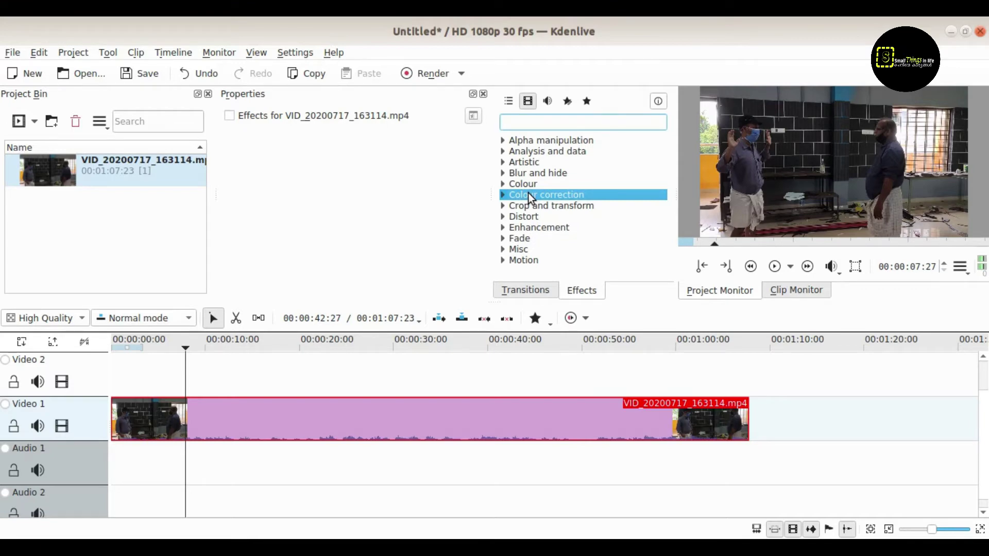
pyautogui.click(528, 194)
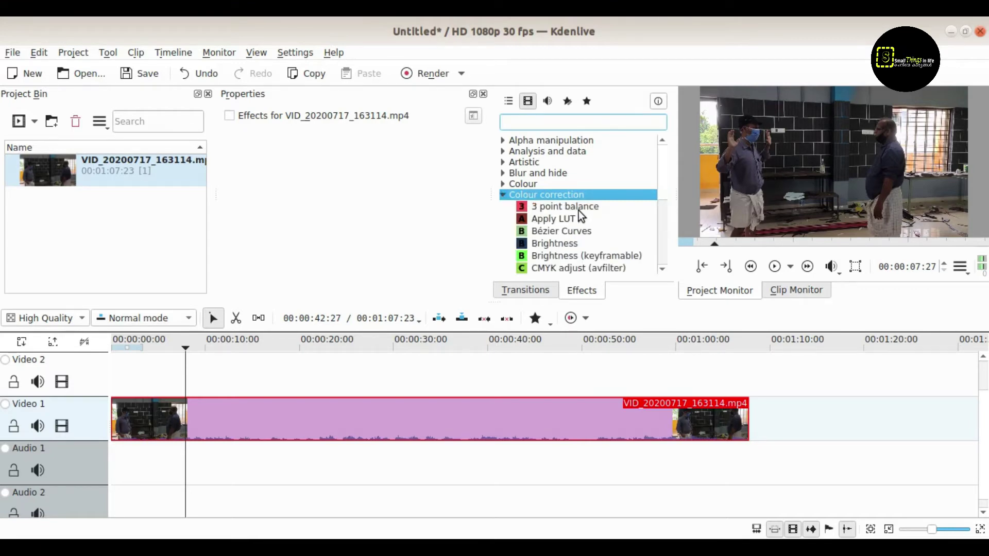
pyautogui.scroll(-1, 579, 211)
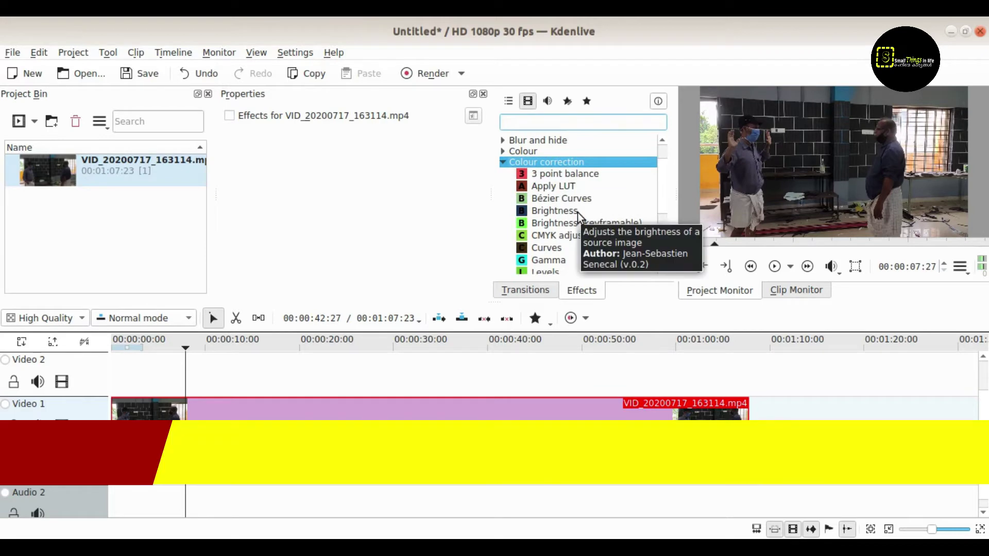
pyautogui.scroll(-1, 579, 212)
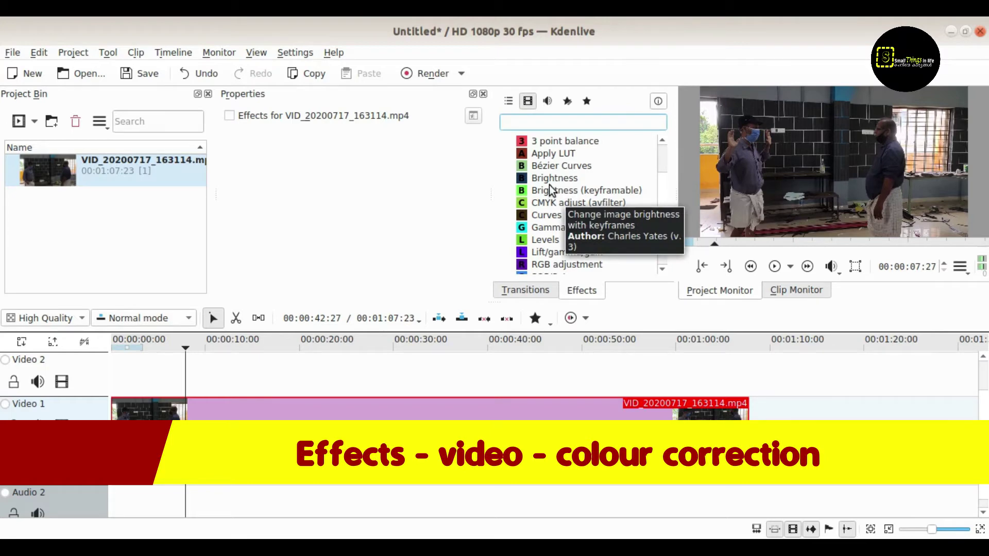
pyautogui.moveTo(552, 189); pyautogui.dragTo(164, 421)
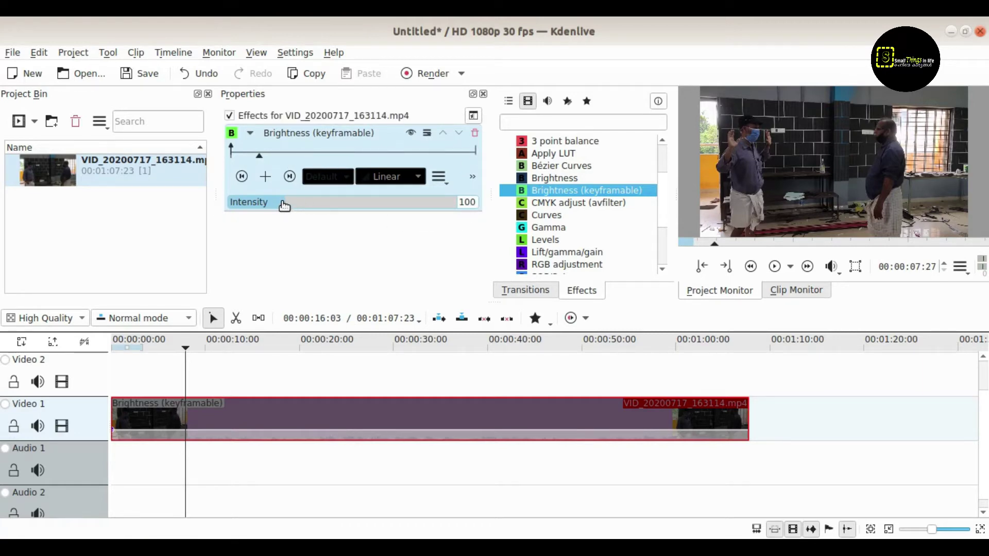
pyautogui.moveTo(283, 206); pyautogui.dragTo(322, 209)
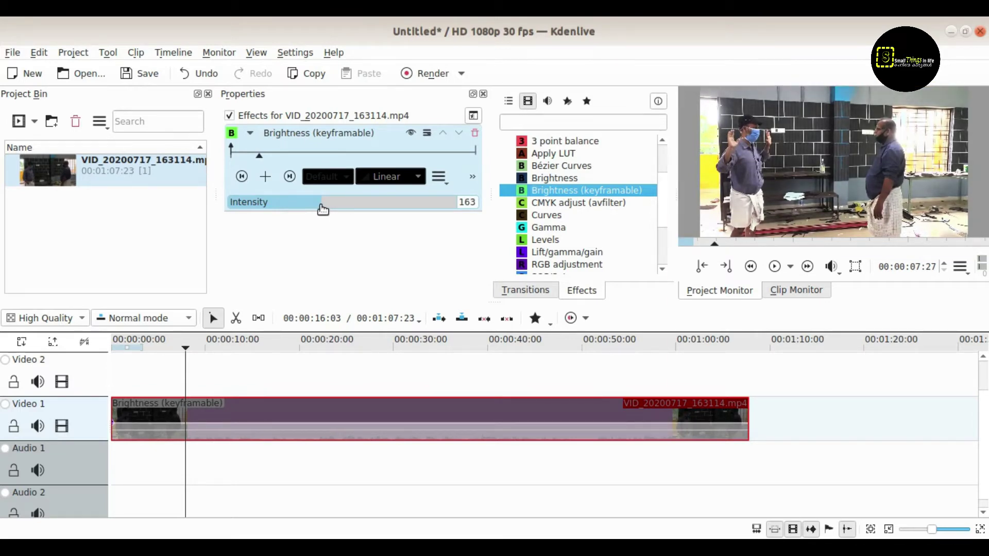
pyautogui.moveTo(322, 209); pyautogui.dragTo(315, 209)
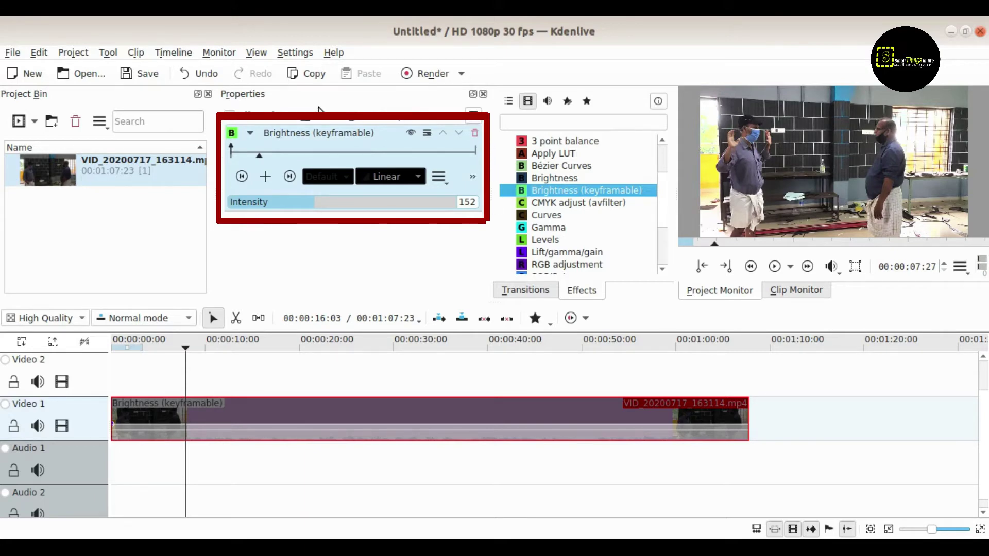
pyautogui.click(475, 134)
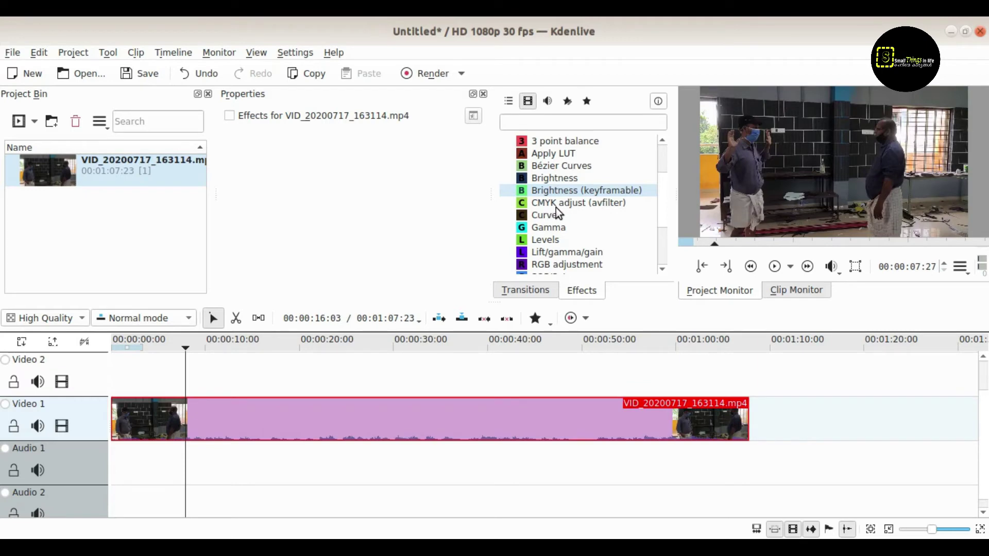
# - Try the CMYK adjust effect on the clip with cyan 12%, magenta 11%, yellow 9% and black -22%, and remove it again
pyautogui.moveTo(565, 200); pyautogui.dragTo(202, 425)
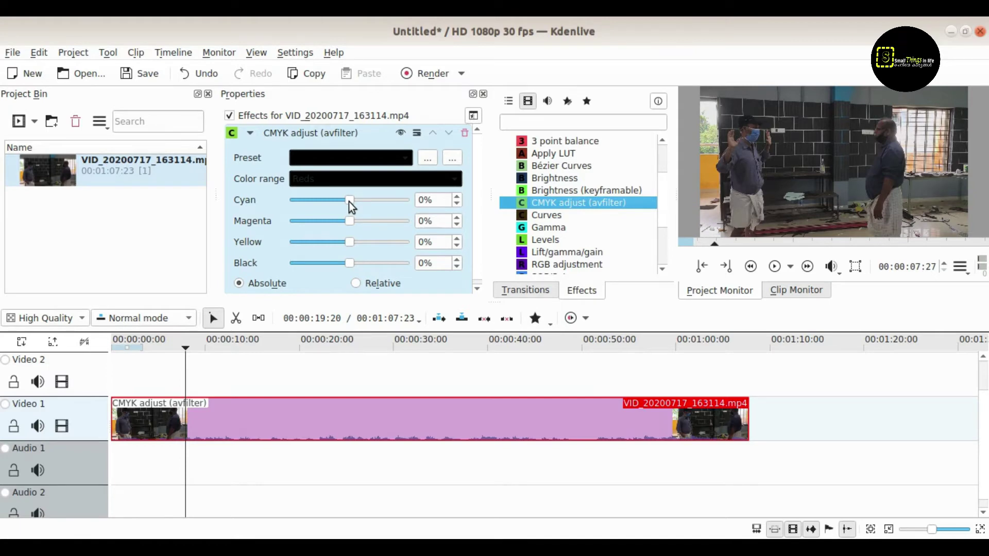
pyautogui.moveTo(350, 202); pyautogui.dragTo(336, 267)
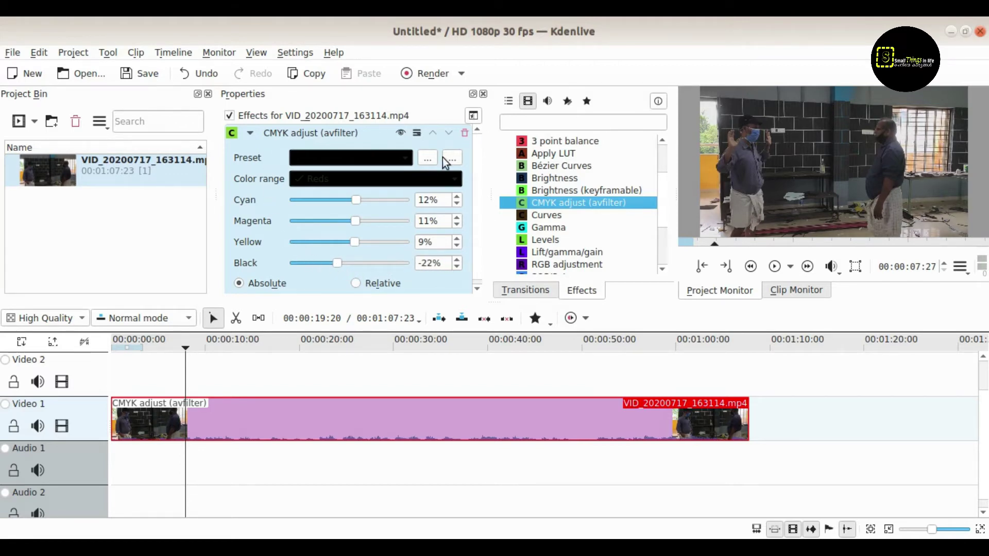
pyautogui.click(462, 131)
# - Try the Curves effect on the clip, raising the curve above the diagonal with two points, and remove it again
pyautogui.click(560, 214)
pyautogui.moveTo(560, 214); pyautogui.dragTo(213, 429)
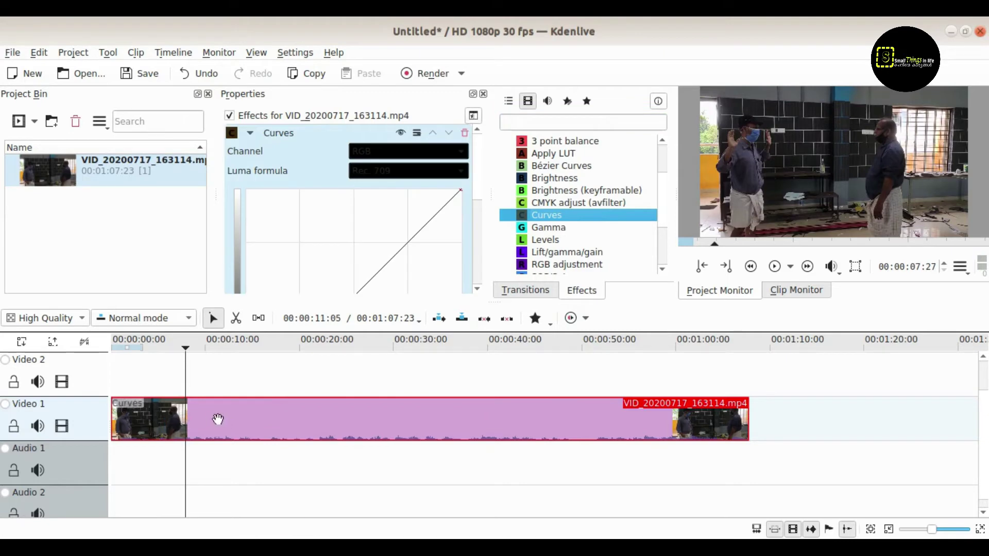
pyautogui.moveTo(388, 264); pyautogui.dragTo(363, 253)
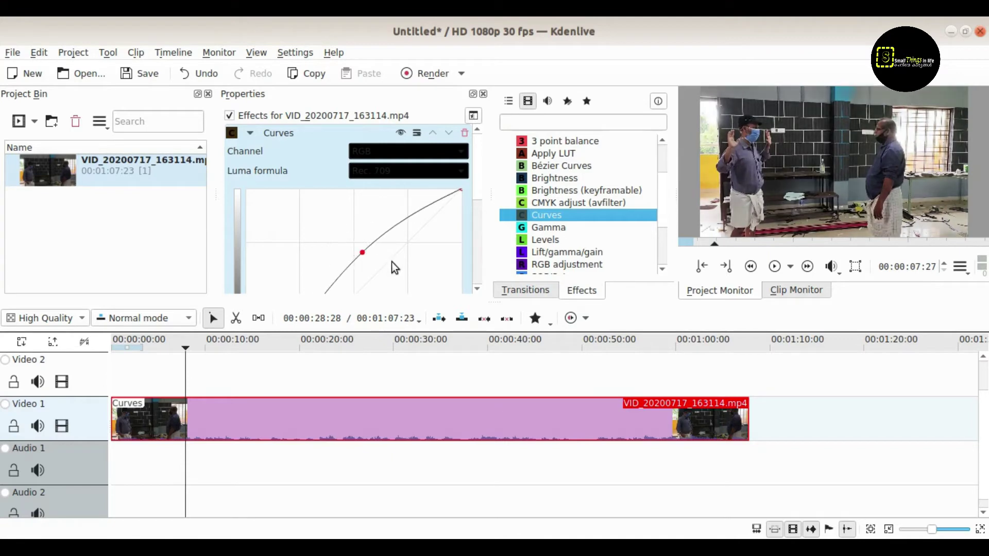
pyautogui.scroll(-2, 385, 222)
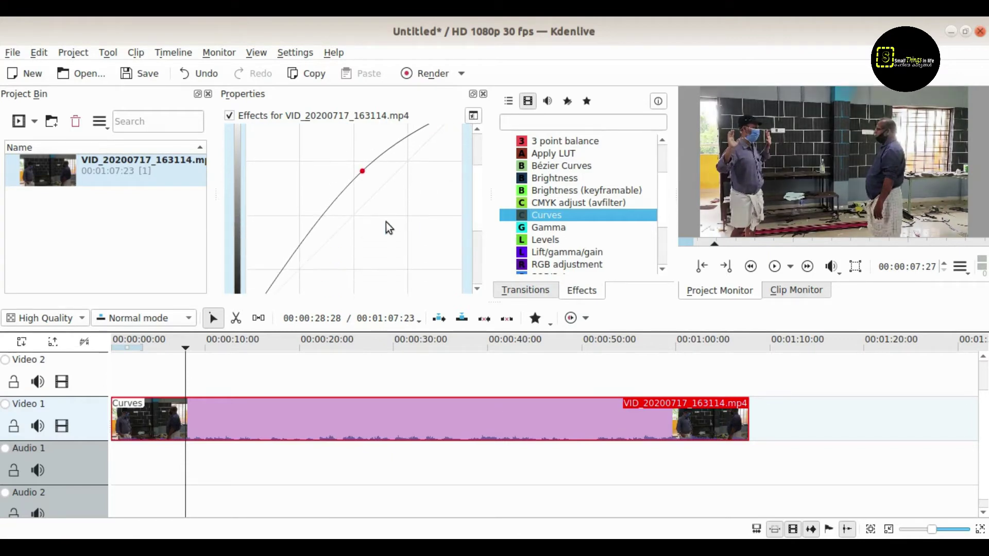
pyautogui.click(311, 226)
pyautogui.moveTo(311, 227)
pyautogui.mouseDown()
pyautogui.moveTo(333, 256)
pyautogui.moveTo(291, 219)
pyautogui.moveTo(300, 228)
pyautogui.mouseUp()
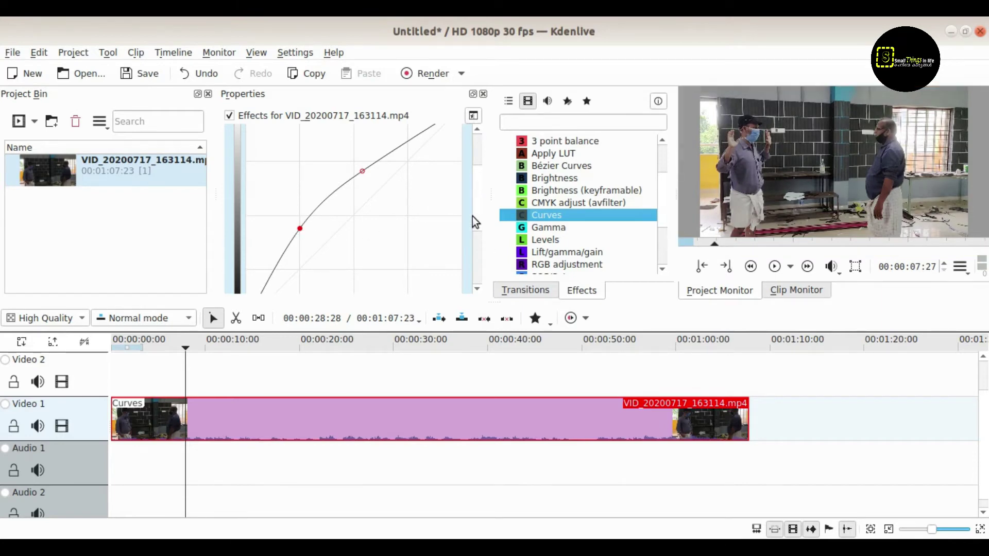
pyautogui.scroll(3, 472, 217)
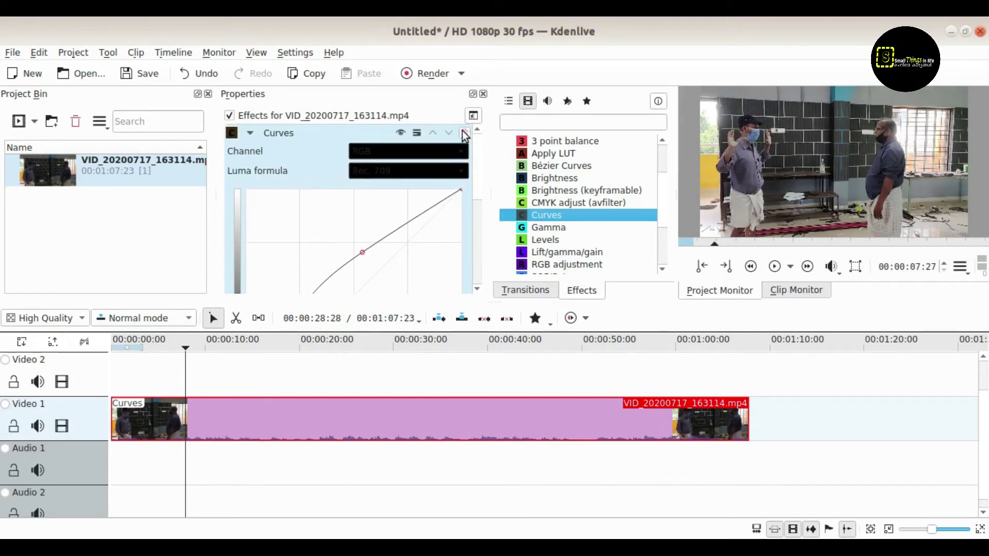
pyautogui.click(463, 133)
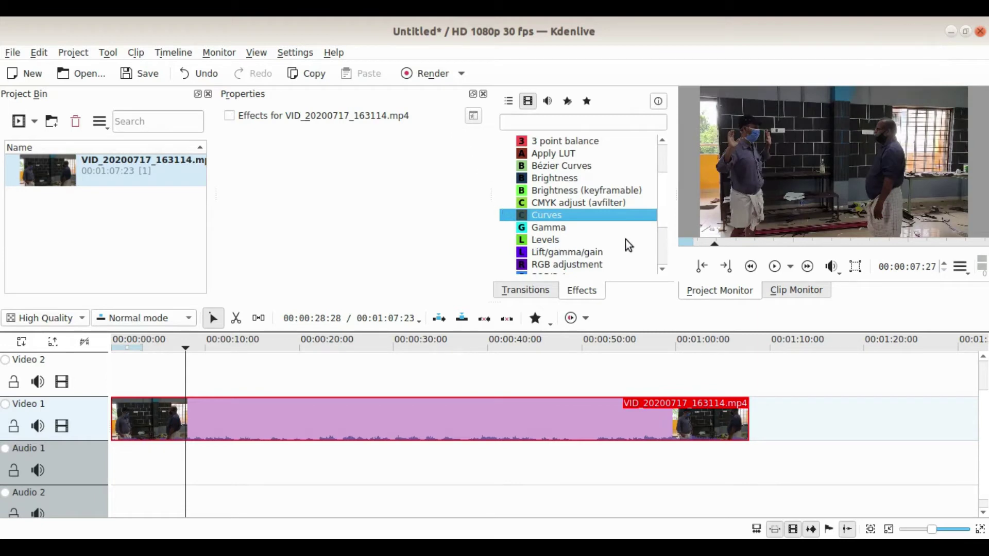
# - Apply the Lift/gamma/gain colour correction effect to the clip on the Video 1 track
pyautogui.scroll(-2, 660, 194)
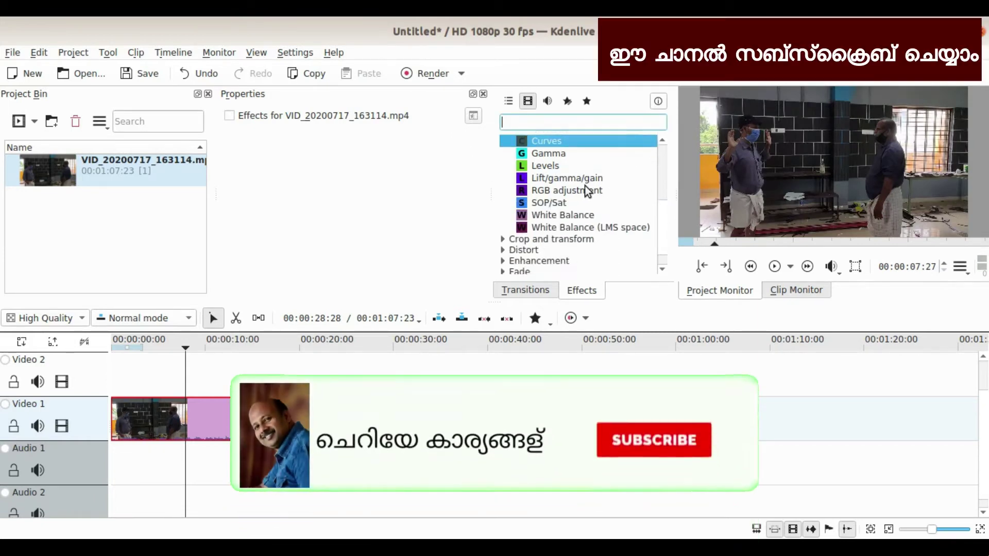
pyautogui.click(561, 177)
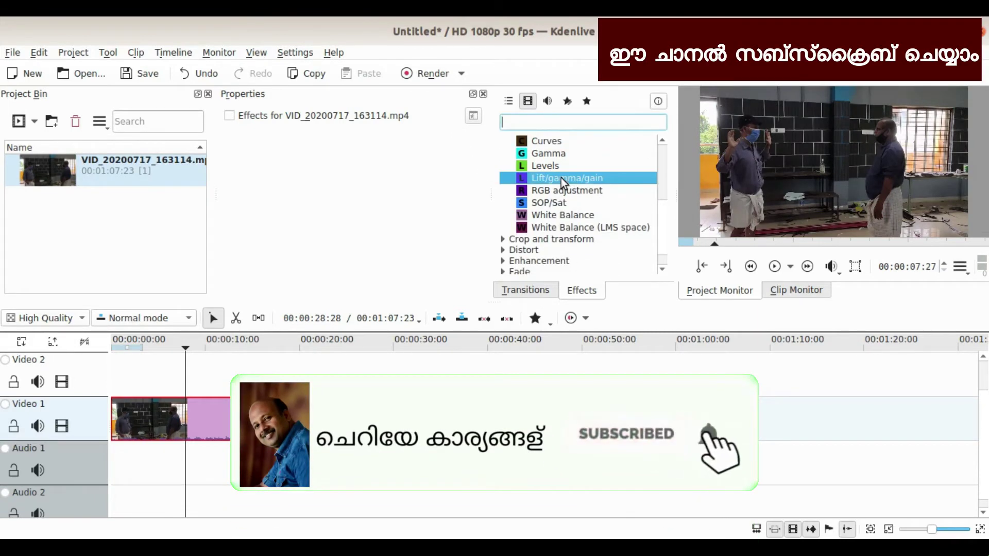
pyautogui.moveTo(561, 177); pyautogui.dragTo(196, 429)
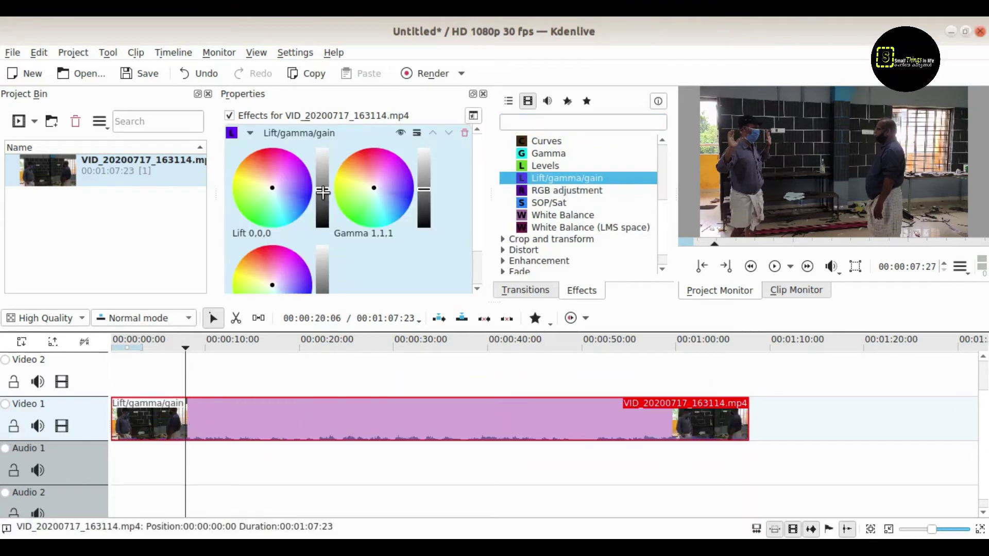
# - Try a lift of 0.25 for all channels in the Lift/gamma/gain effect, and remove the effect from the clip again
pyautogui.moveTo(323, 190)
pyautogui.mouseDown()
pyautogui.moveTo(320, 212)
pyautogui.moveTo(315, 186)
pyautogui.mouseUp()
pyautogui.click(315, 170)
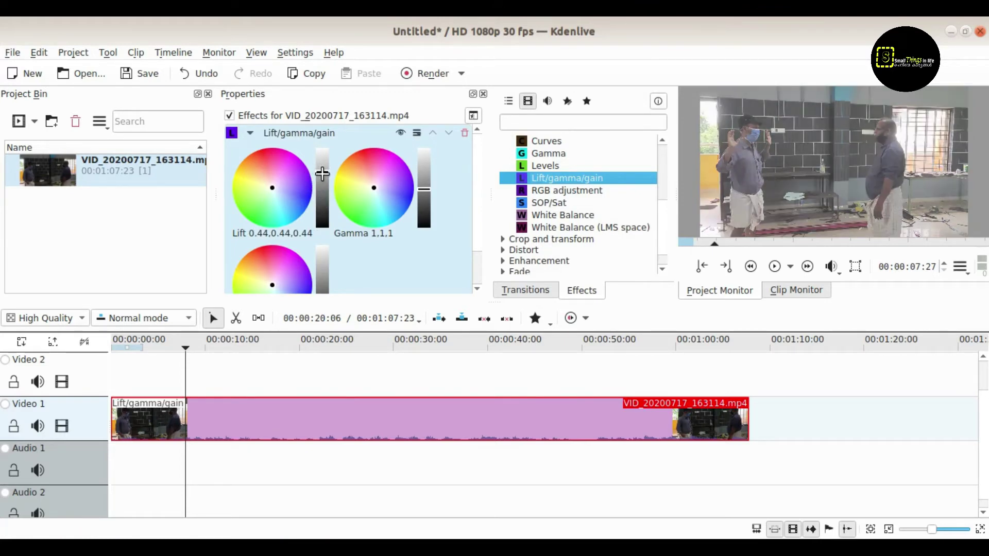
pyautogui.moveTo(322, 174); pyautogui.dragTo(320, 177)
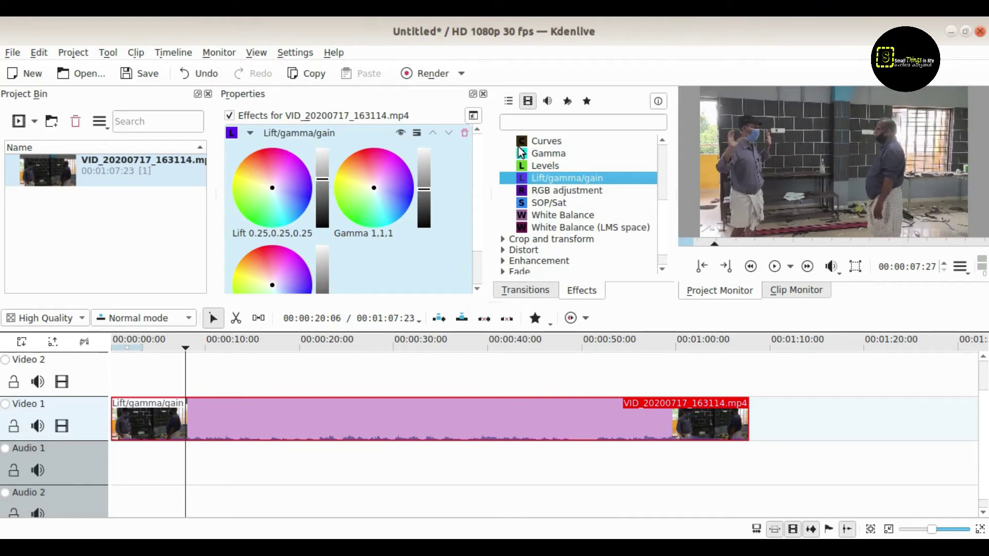
pyautogui.click(465, 133)
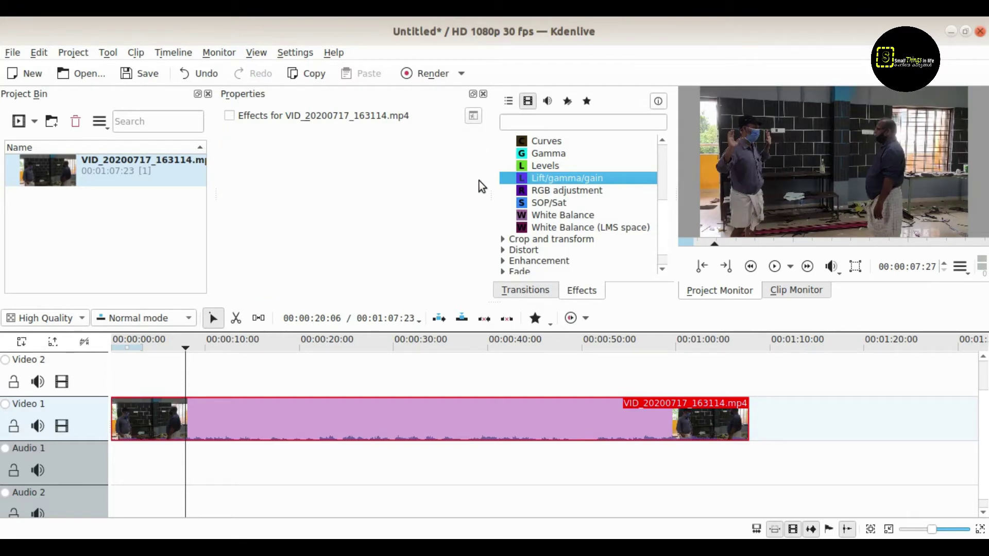
# - Try the RGB adjustment effect on the Video 1 clip with R 615, G 544 and B 485, and remove it again
pyautogui.moveTo(559, 192); pyautogui.dragTo(178, 419)
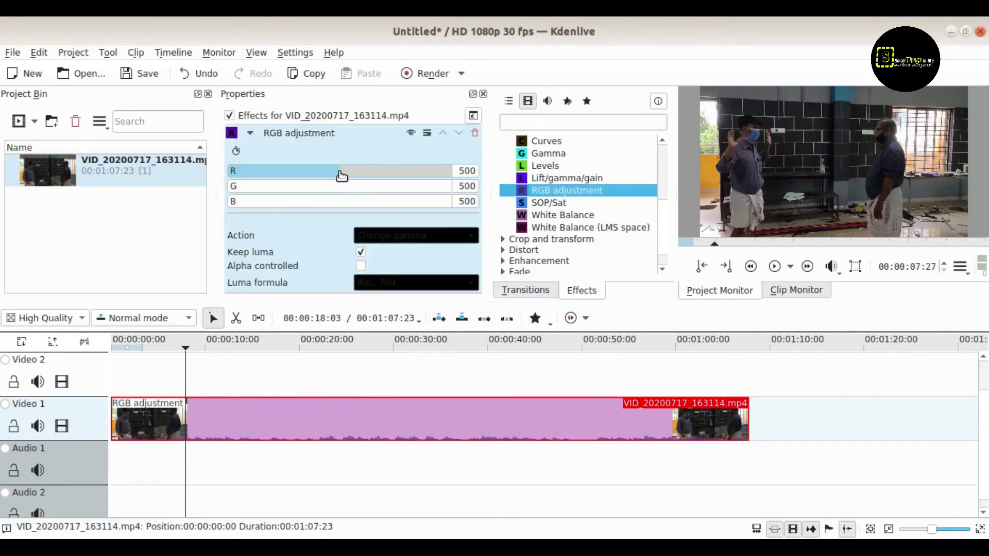
pyautogui.moveTo(341, 176); pyautogui.dragTo(338, 207)
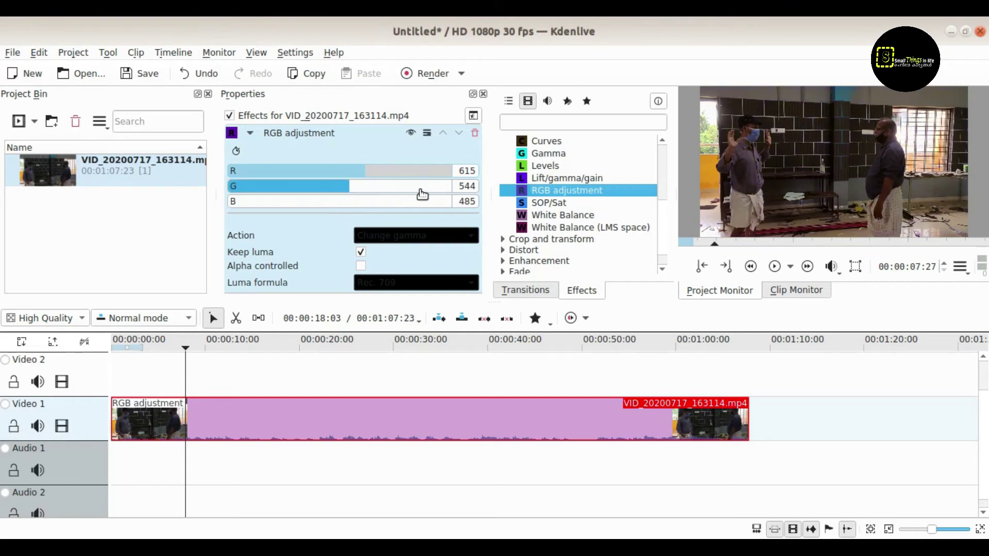
pyautogui.click(474, 133)
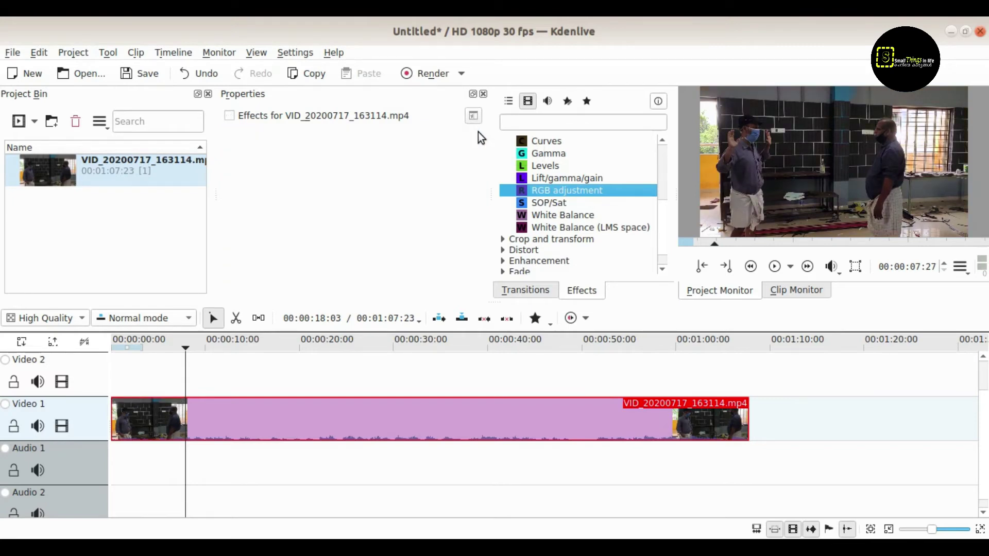
# - Try the White Balance effect on the clip with an increased green tint, and remove it again
pyautogui.moveTo(567, 215); pyautogui.dragTo(216, 425)
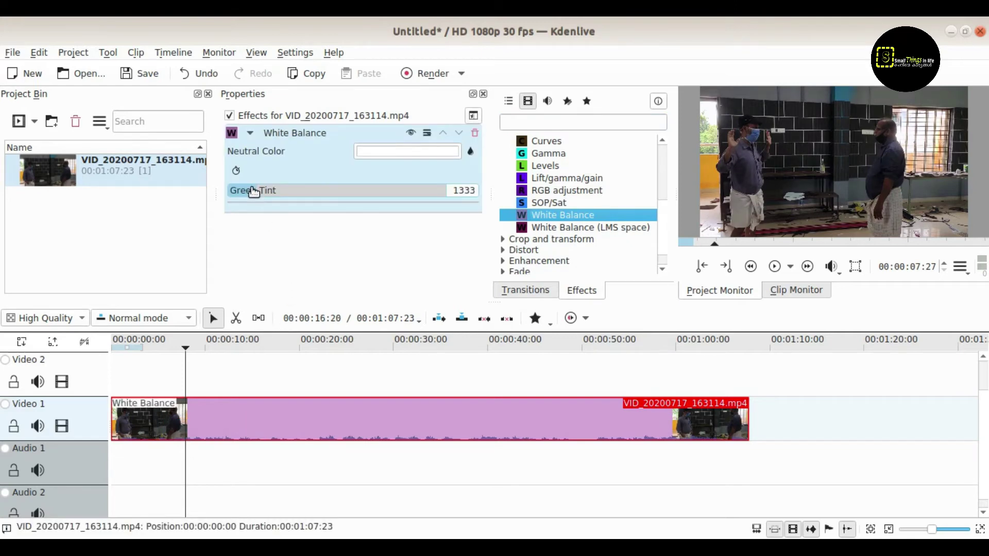
pyautogui.moveTo(253, 191); pyautogui.dragTo(366, 205)
pyautogui.click(476, 132)
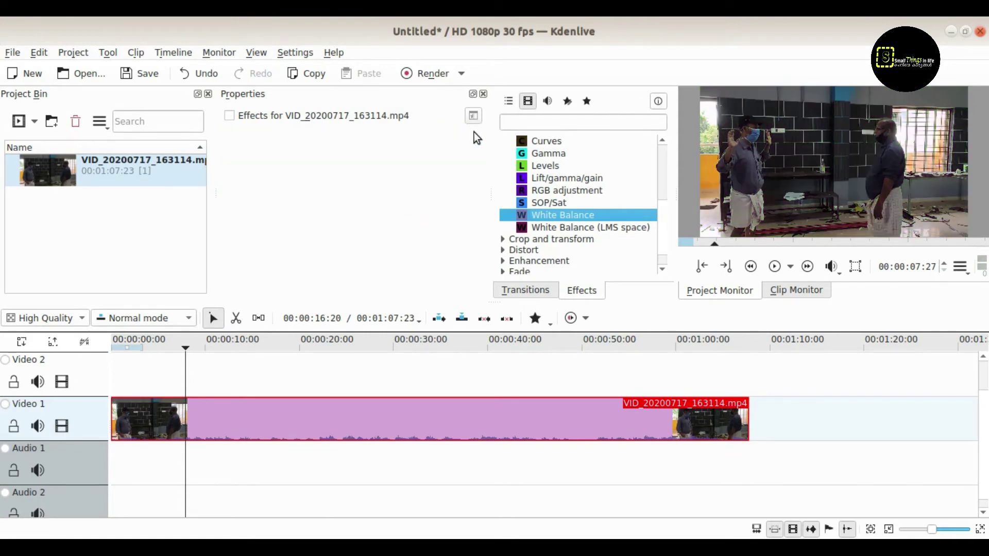
# - Try the White Balance (LMS space) effect on the clip with a higher colour temperature, and remove it again
pyautogui.moveTo(561, 226); pyautogui.dragTo(193, 423)
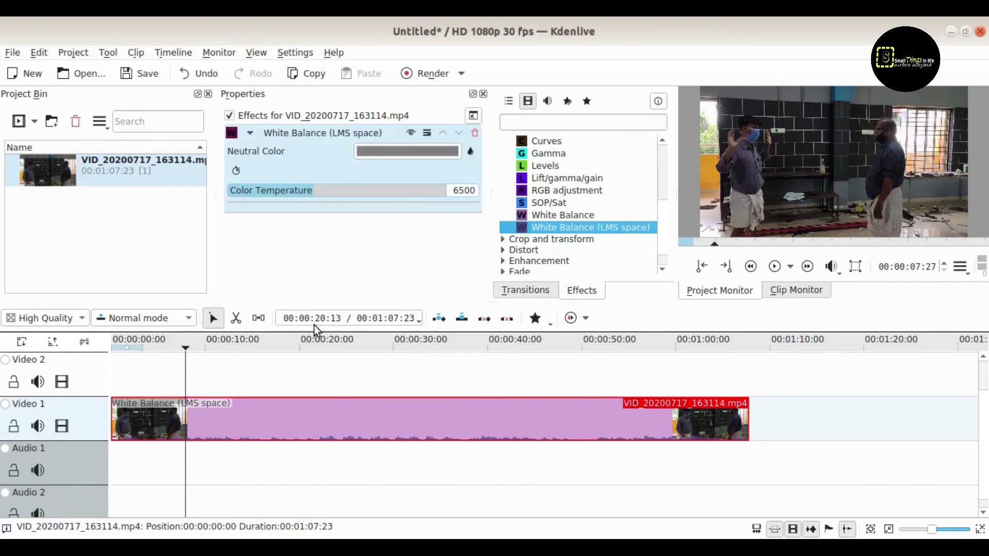
pyautogui.moveTo(313, 193); pyautogui.dragTo(379, 192)
pyautogui.click(474, 133)
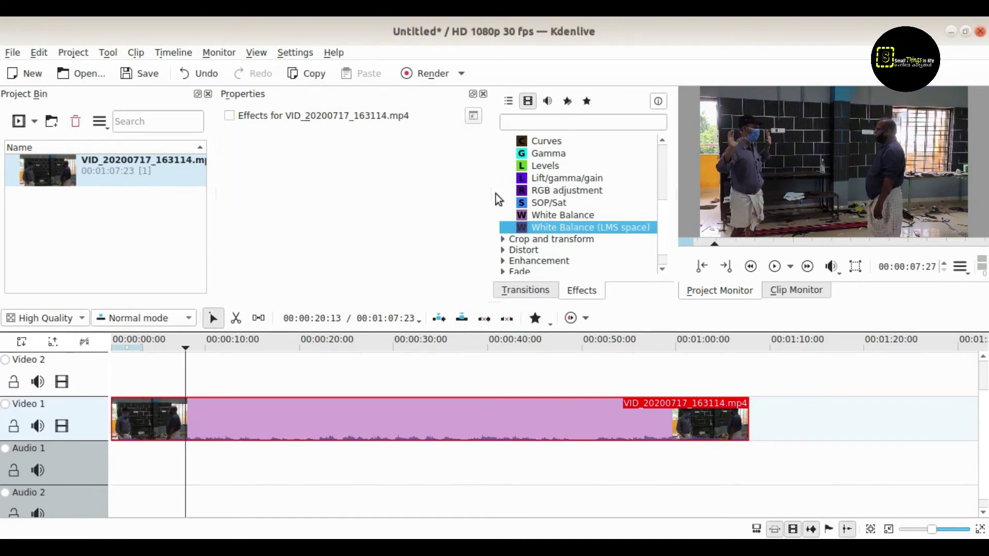
# - Try the Contrast effect from the Colour category on the clip with increased contrast, and remove it again
pyautogui.scroll(3, 528, 192)
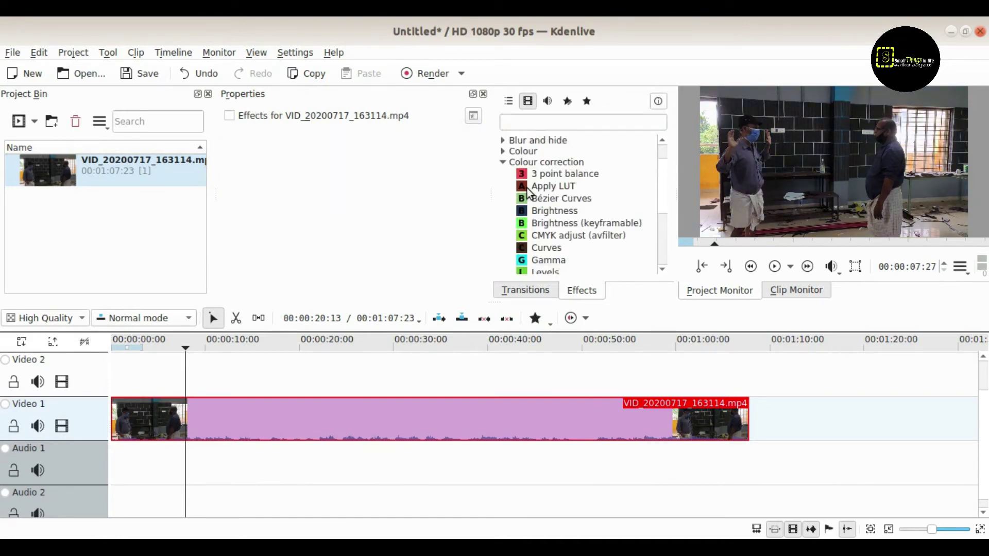
pyautogui.click(530, 149)
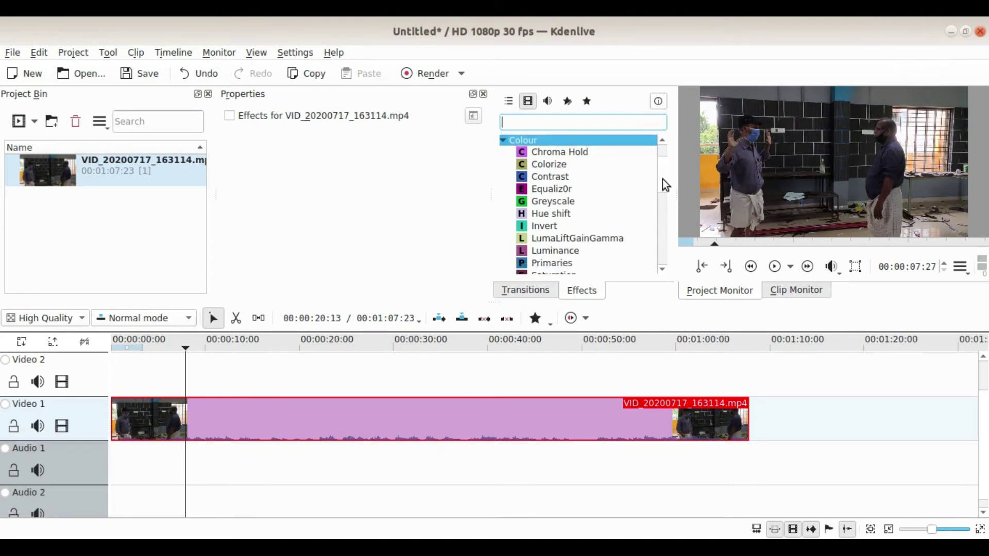
pyautogui.scroll(-1, 661, 180)
pyautogui.scroll(1, 661, 180)
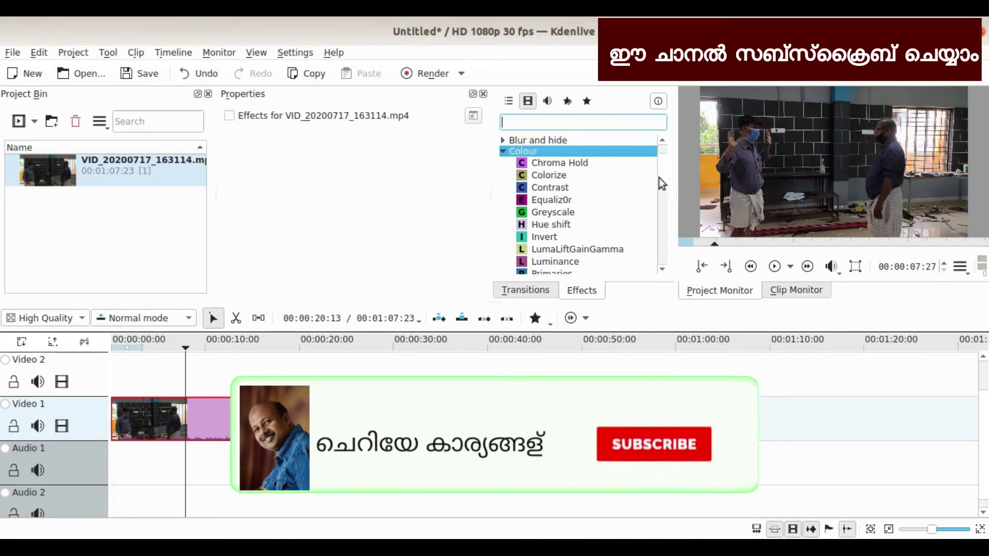
pyautogui.moveTo(553, 188); pyautogui.dragTo(206, 428)
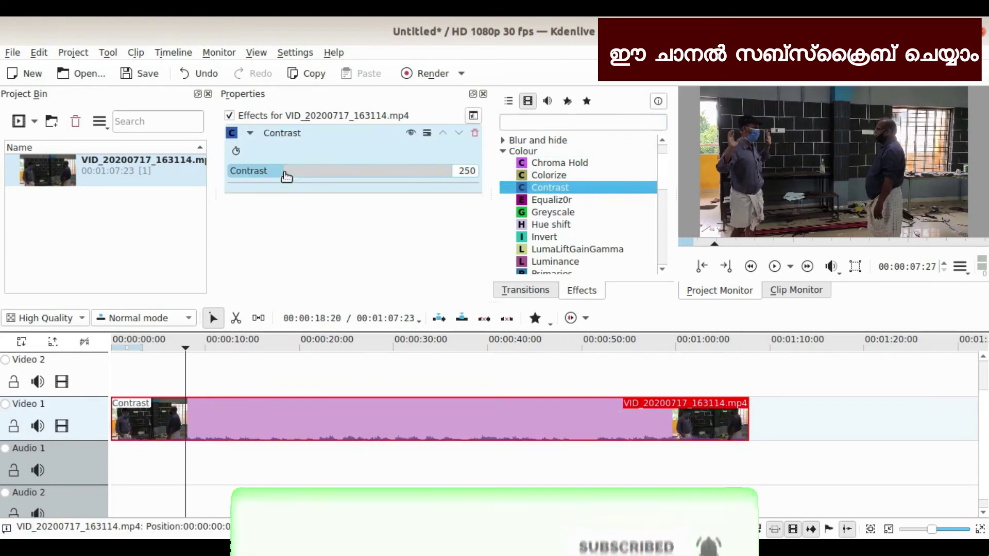
pyautogui.moveTo(285, 173); pyautogui.dragTo(347, 171)
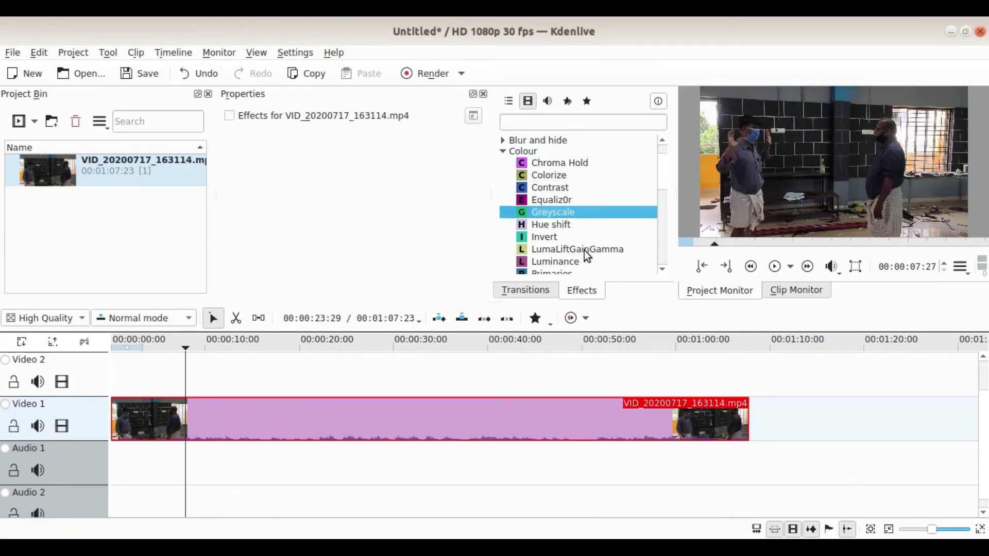
# - Try the Saturation effect on the clip with a saturation of 819, and remove it again
pyautogui.scroll(-2, 584, 251)
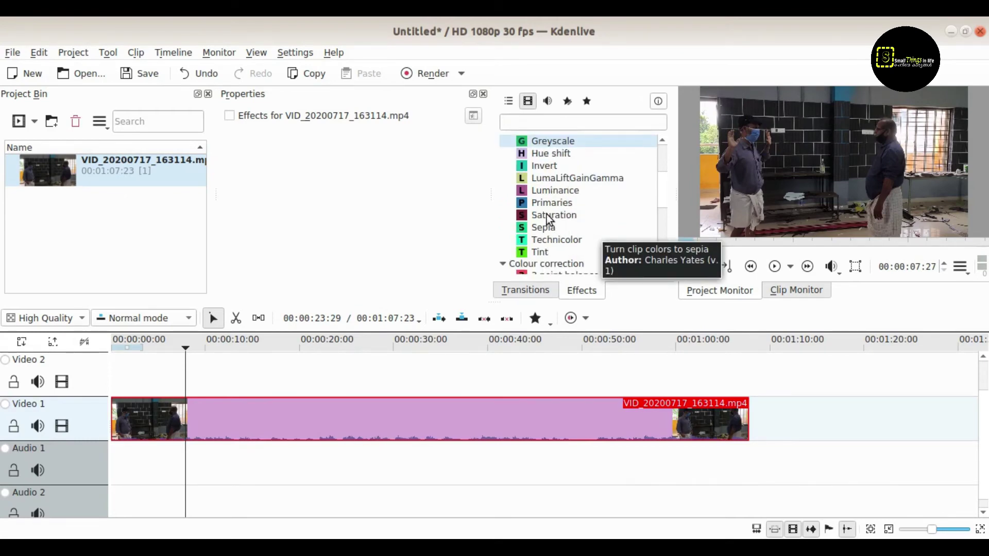
pyautogui.moveTo(546, 215); pyautogui.dragTo(165, 419)
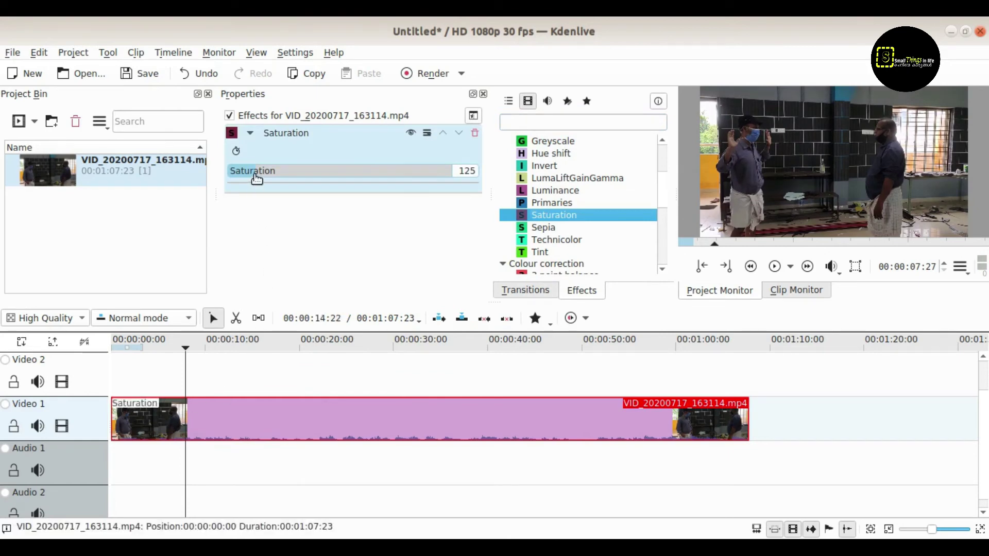
pyautogui.moveTo(258, 174); pyautogui.dragTo(412, 184)
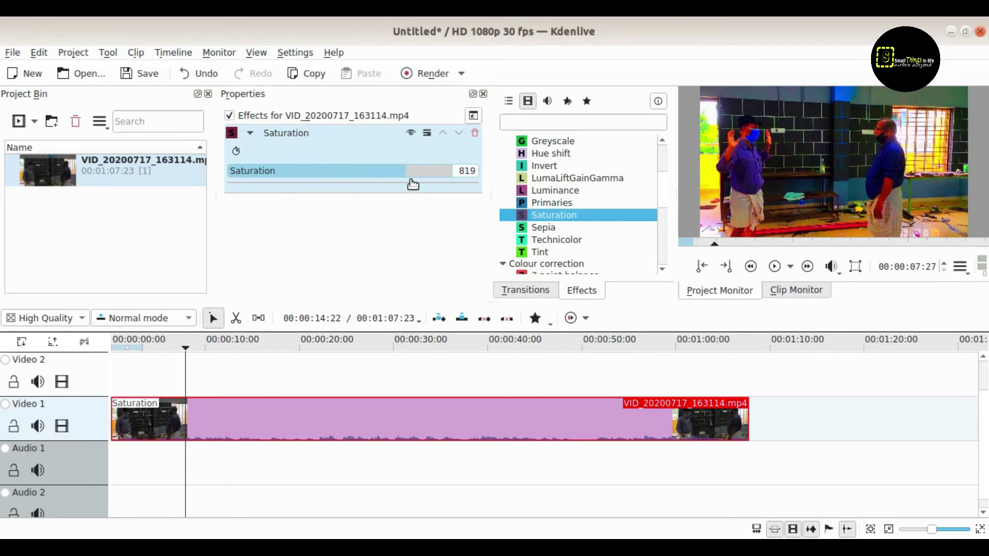
pyautogui.click(475, 133)
# - Try the Tint effect on the clip with a tint amount of 712, and remove it again
pyautogui.moveTo(536, 254); pyautogui.dragTo(196, 417)
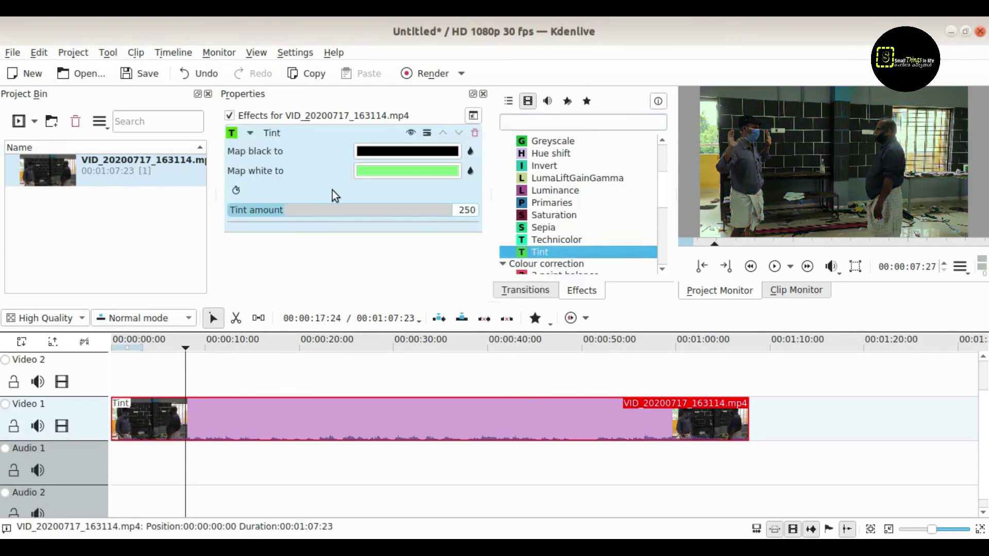
pyautogui.moveTo(283, 212); pyautogui.dragTo(389, 208)
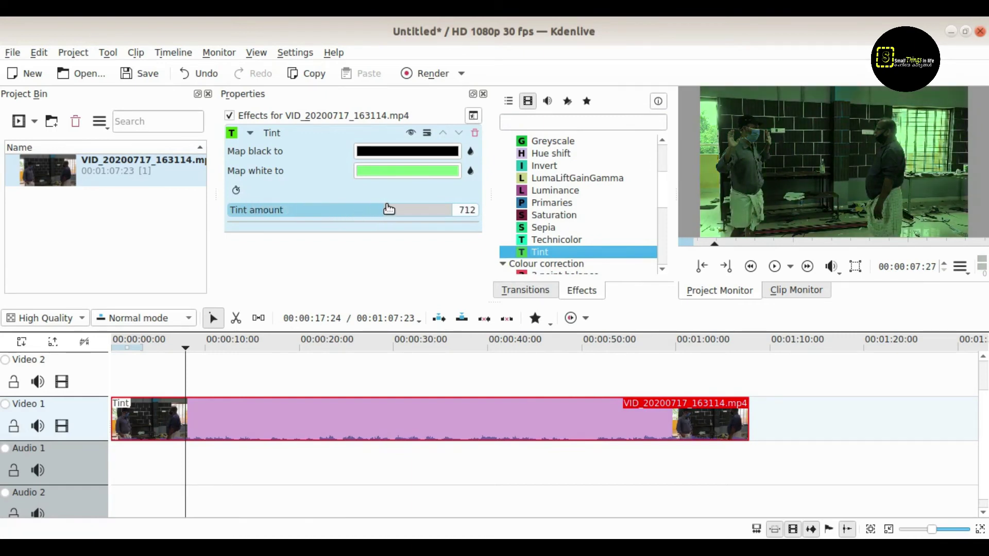
pyautogui.click(473, 129)
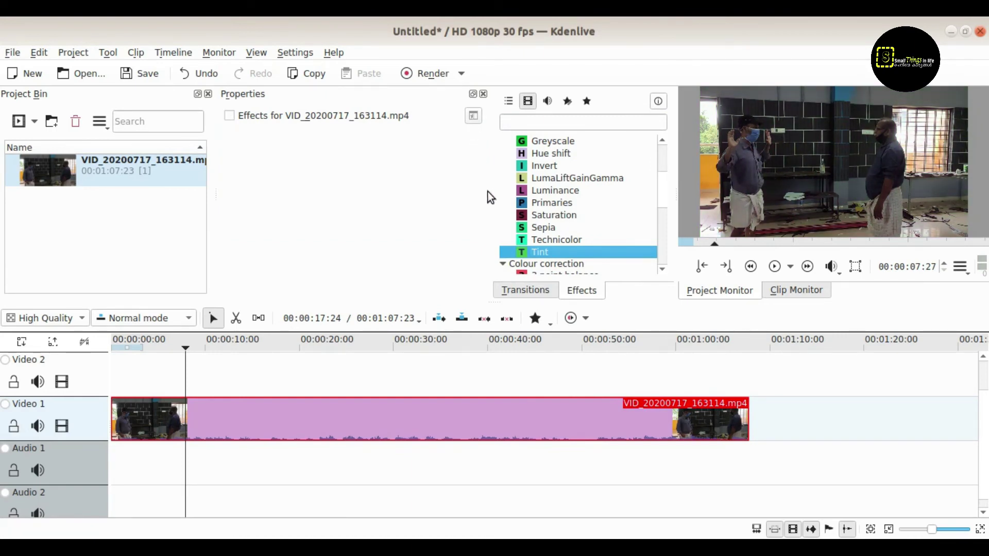
# - Try the Technicolor effect on the clip with Blue/Yellow axis -300 and Red/Green axis 72, and remove it again
pyautogui.moveTo(558, 240); pyautogui.dragTo(198, 431)
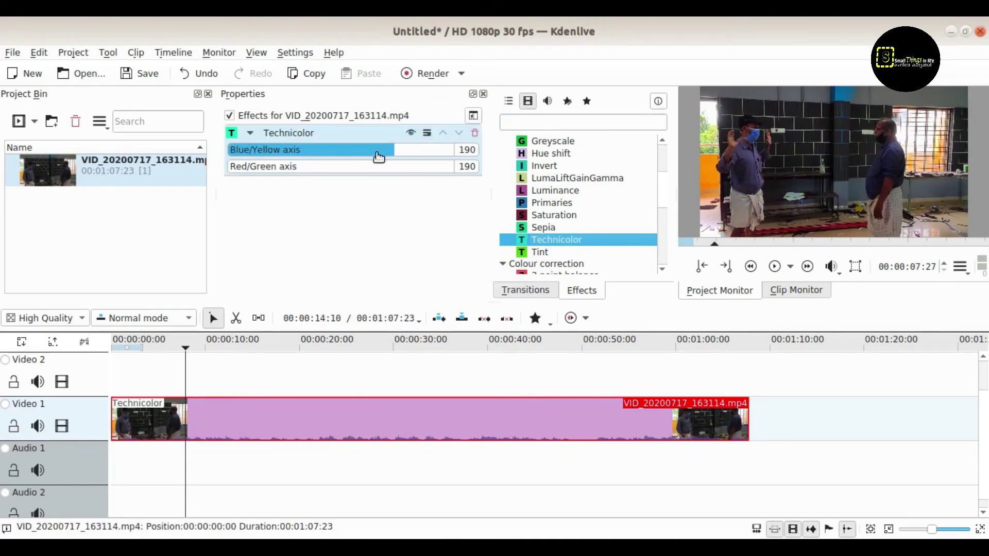
pyautogui.moveTo(391, 152); pyautogui.dragTo(272, 150)
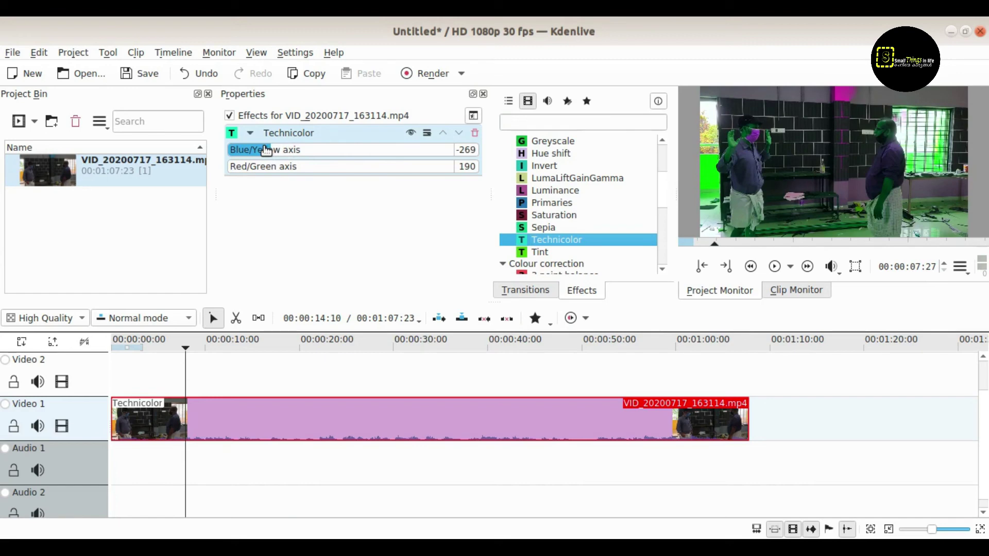
pyautogui.moveTo(266, 151); pyautogui.dragTo(378, 171)
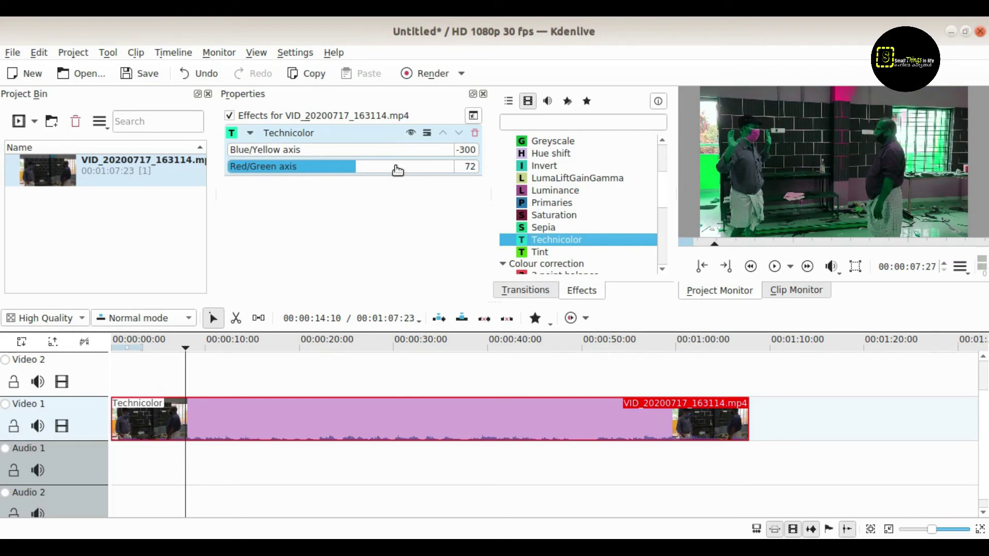
pyautogui.click(474, 134)
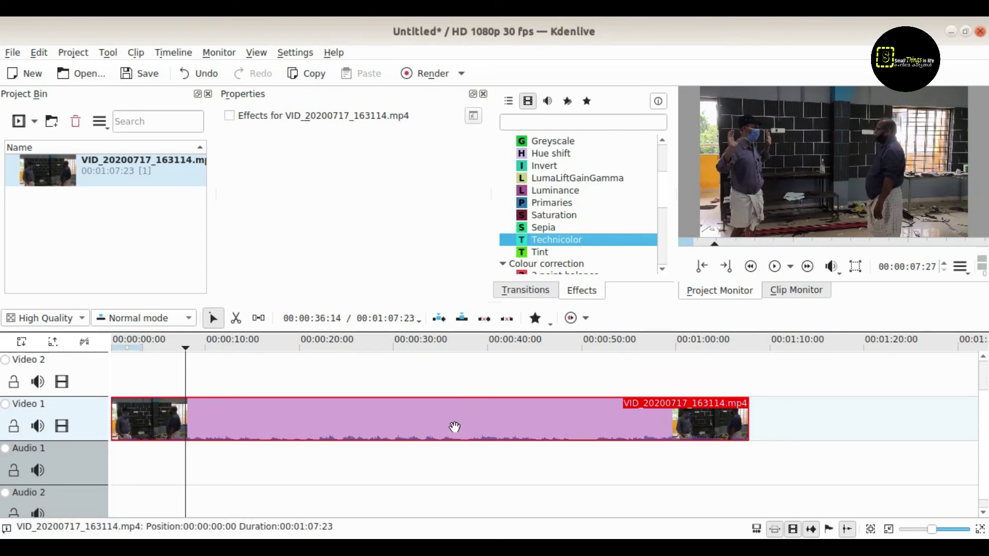
# - Replace the clip on the Video 1 track with 1.mp4 and play its first few seconds
pyautogui.press('Delete')
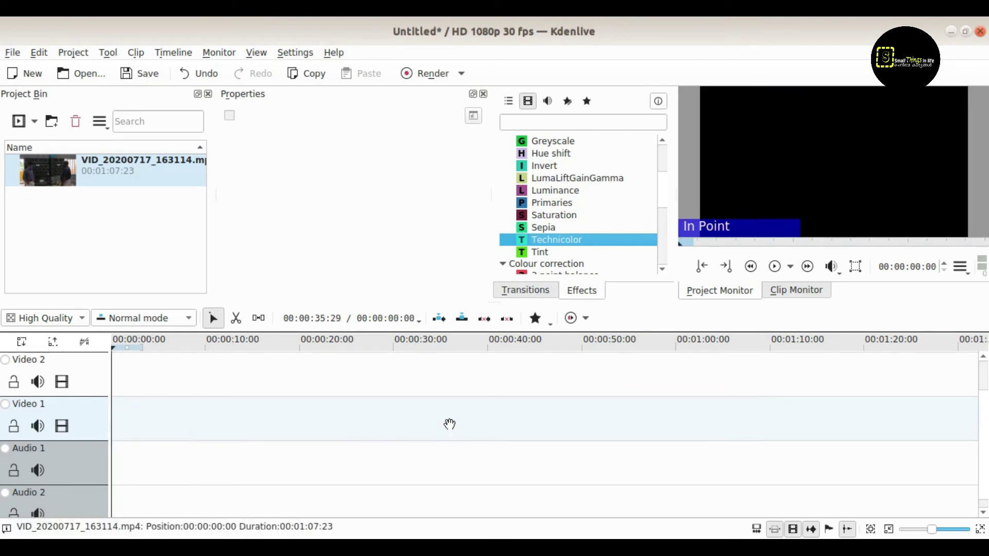
pyautogui.click(774, 267)
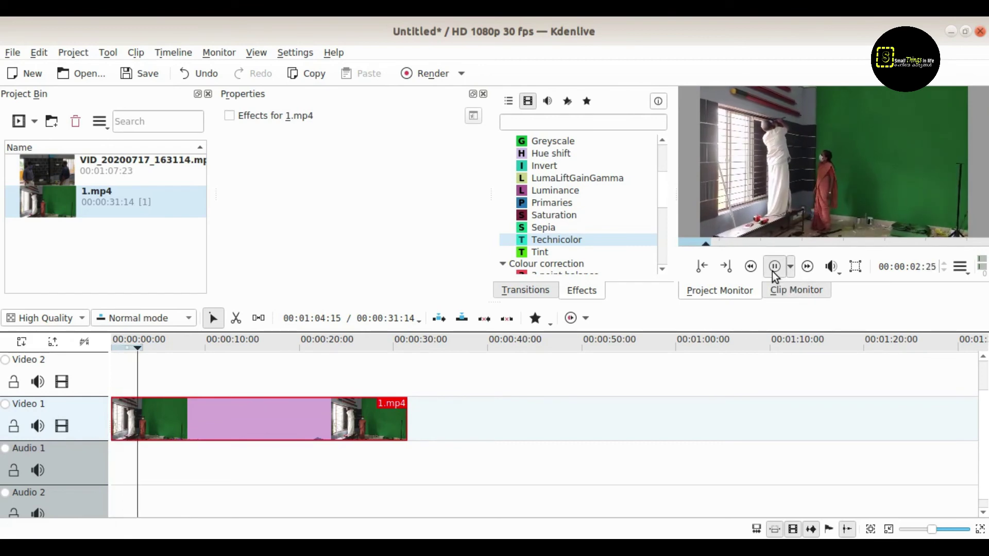
pyautogui.click(771, 271)
# - Apply the Technicolor effect to the 1.mp4 clip with the Red/Green axis at 400 and the Blue/Yellow axis at 131
pyautogui.moveTo(540, 239); pyautogui.dragTo(155, 422)
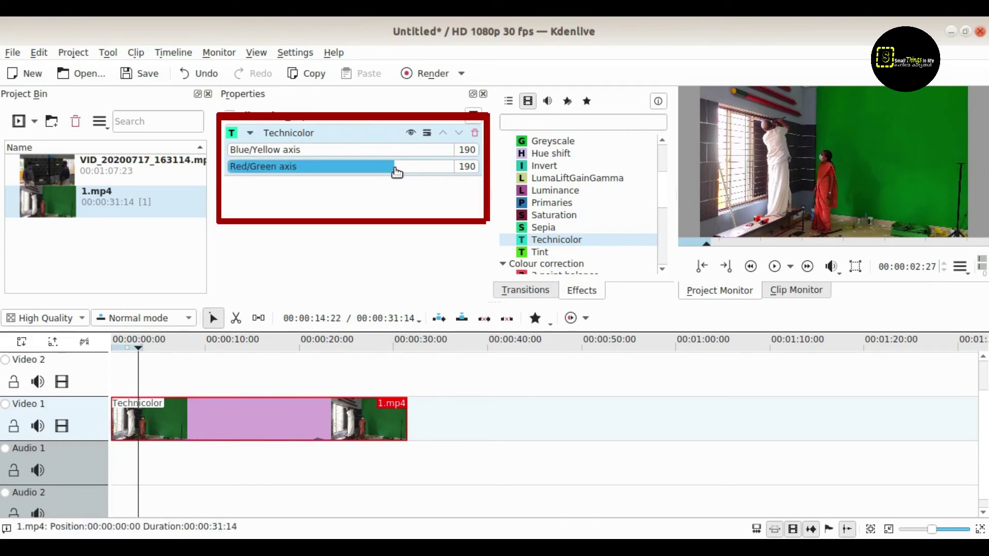
pyautogui.moveTo(397, 171); pyautogui.dragTo(320, 183)
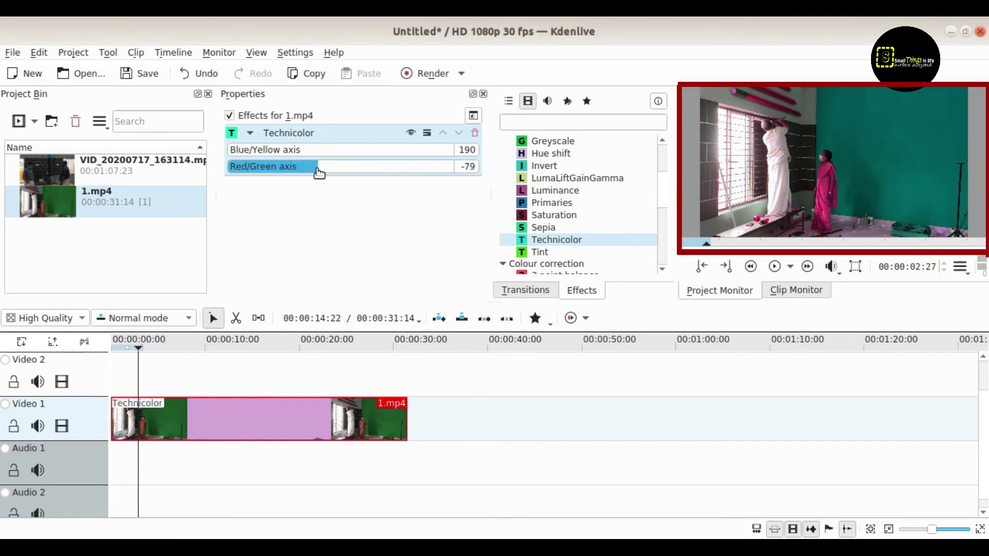
pyautogui.moveTo(319, 172)
pyautogui.mouseDown()
pyautogui.moveTo(224, 170)
pyautogui.moveTo(448, 180)
pyautogui.mouseUp()
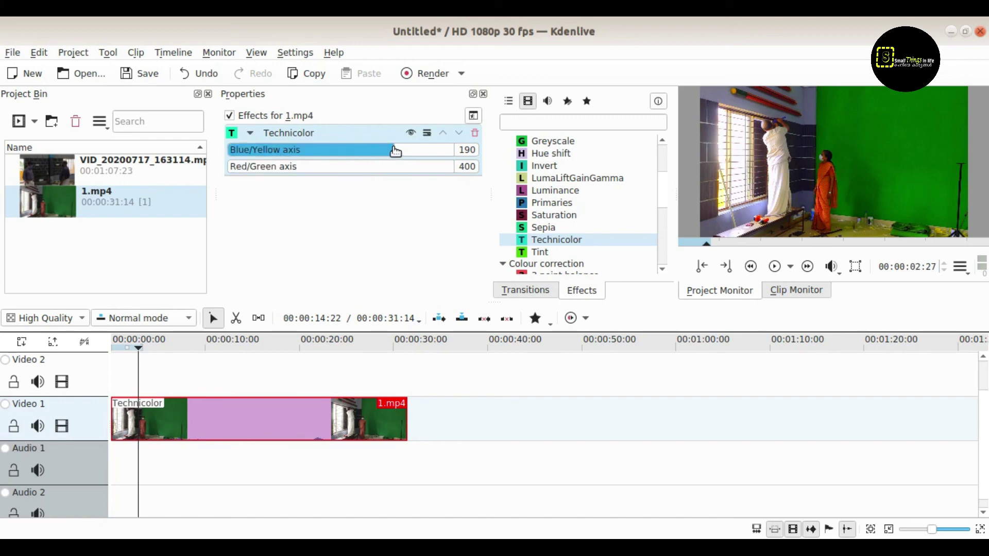
pyautogui.moveTo(395, 151); pyautogui.dragTo(453, 163)
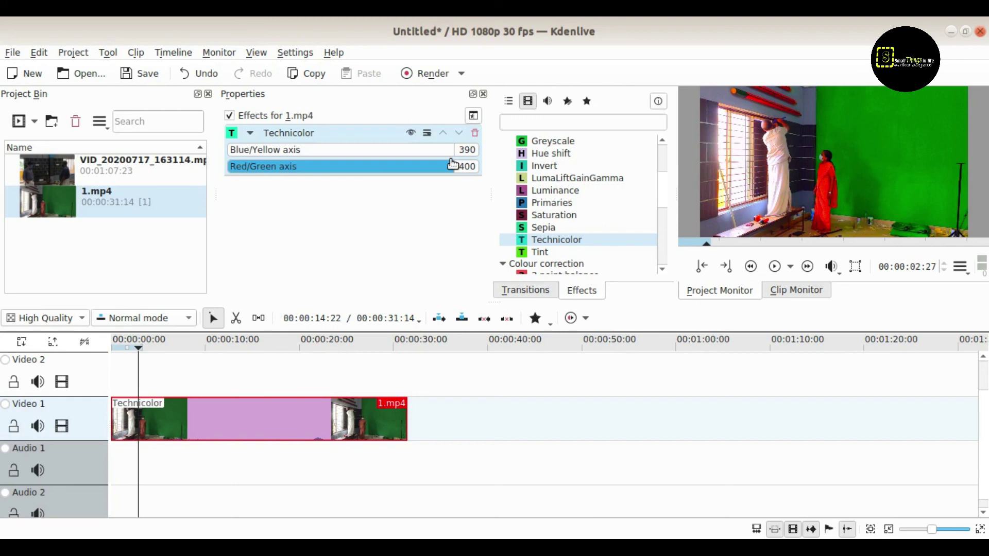
pyautogui.moveTo(448, 150); pyautogui.dragTo(379, 150)
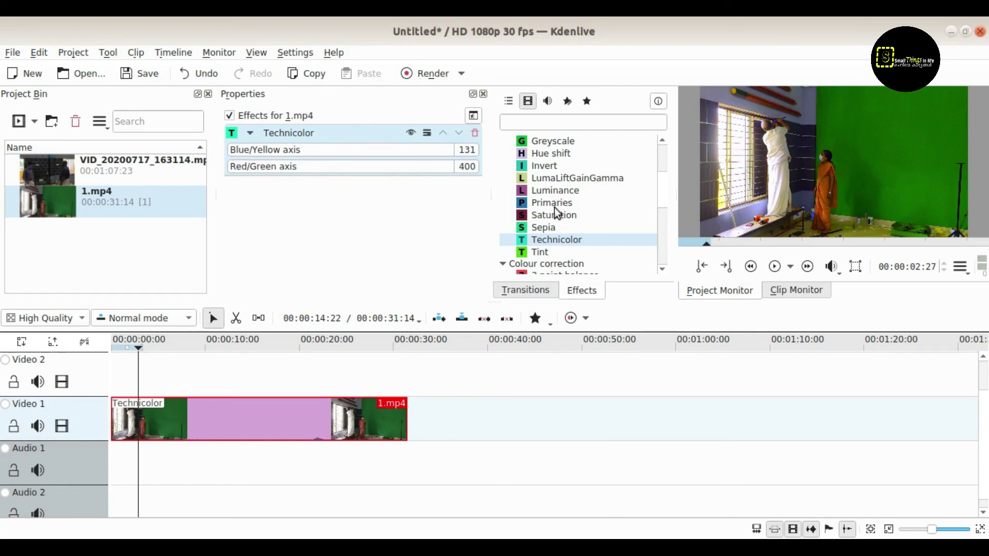
pyautogui.scroll(3, 554, 208)
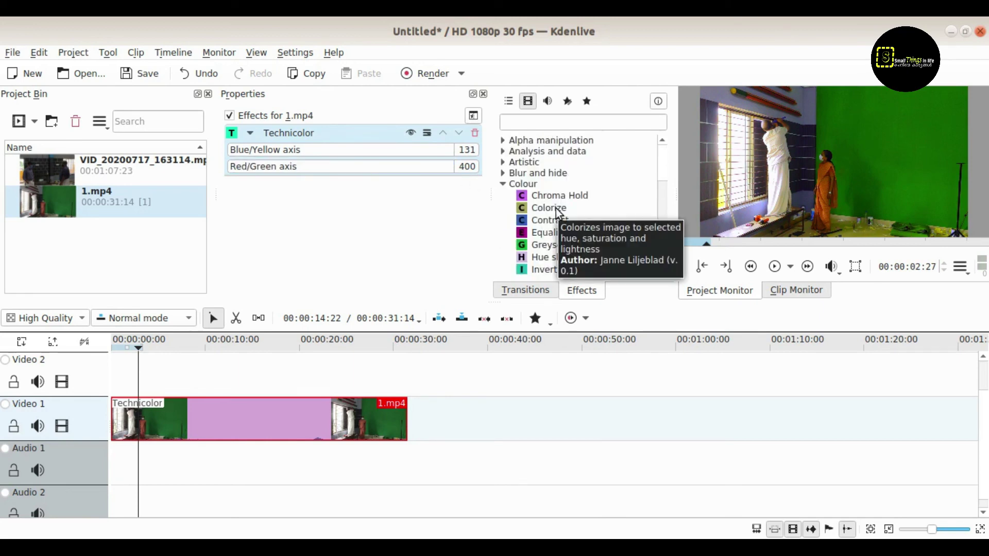
pyautogui.scroll(-5, 555, 208)
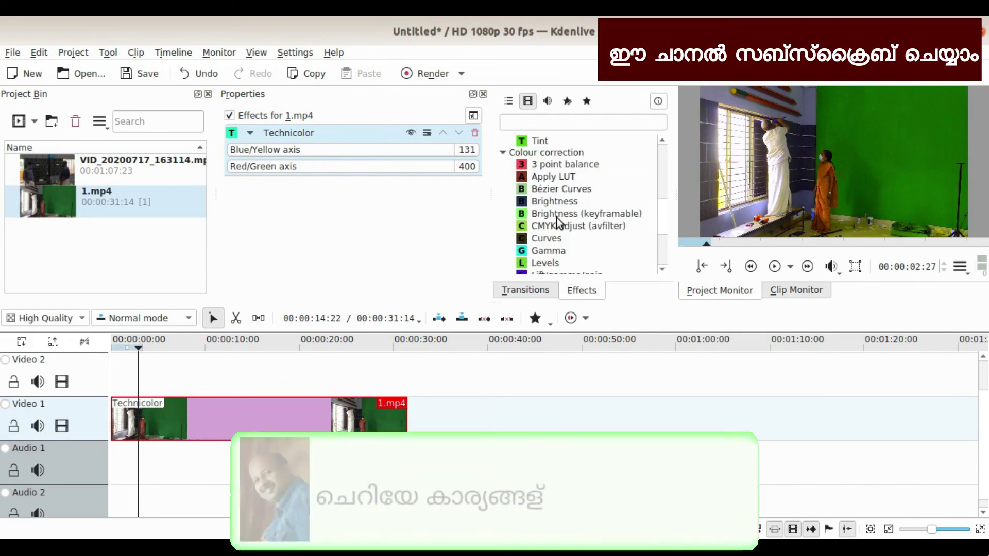
pyautogui.scroll(-3, 556, 219)
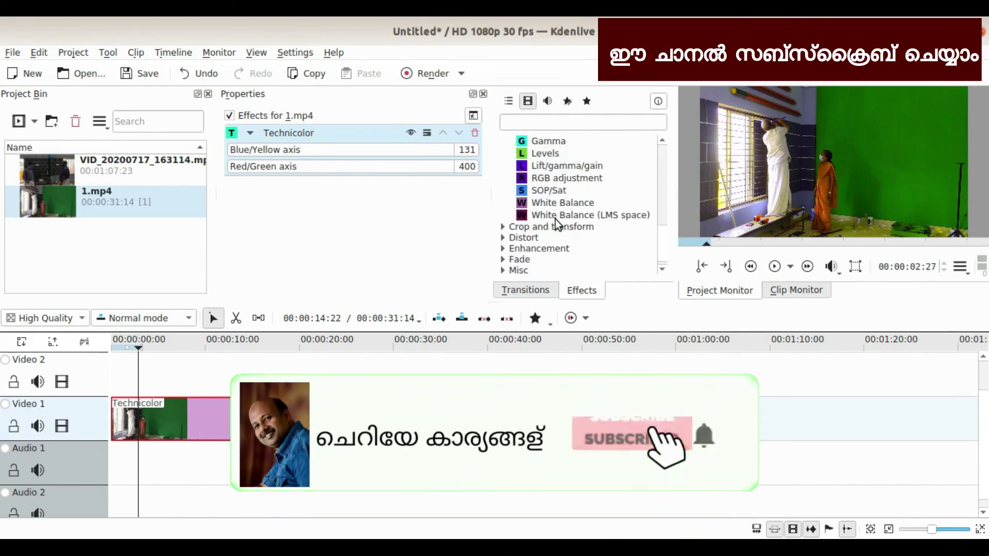
pyautogui.scroll(6, 555, 220)
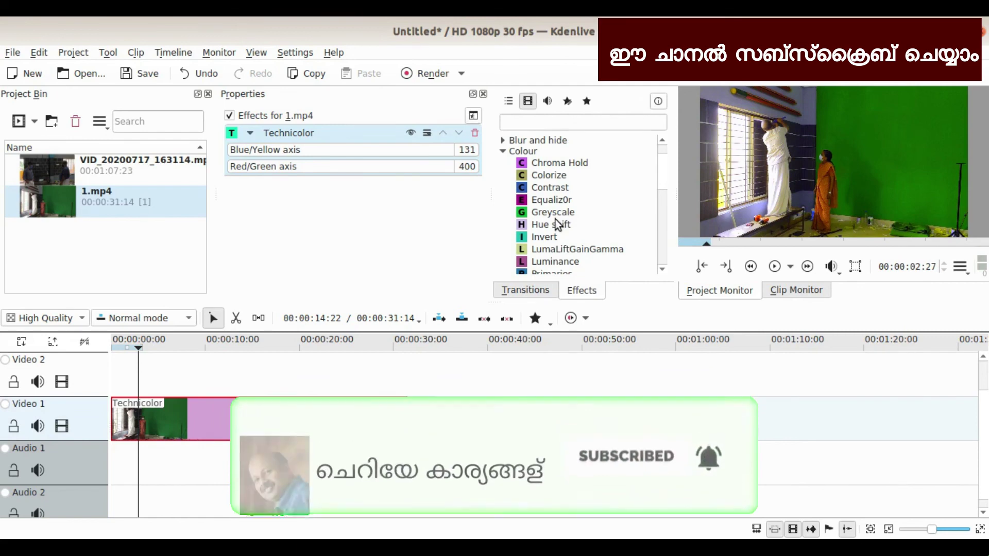